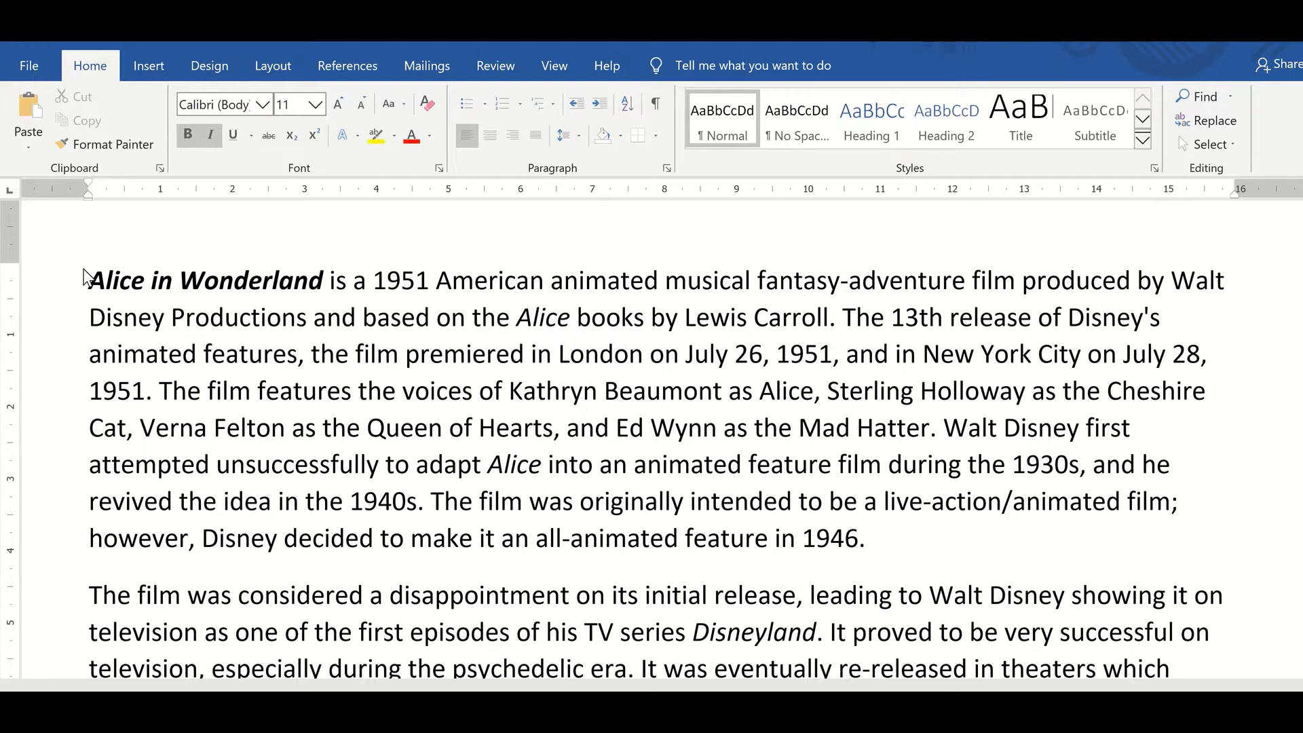
Step: Select the first sentence of the opening paragraph, clear the selection, and select only the word "based" in the second line
drag(85, 278, 845, 312)
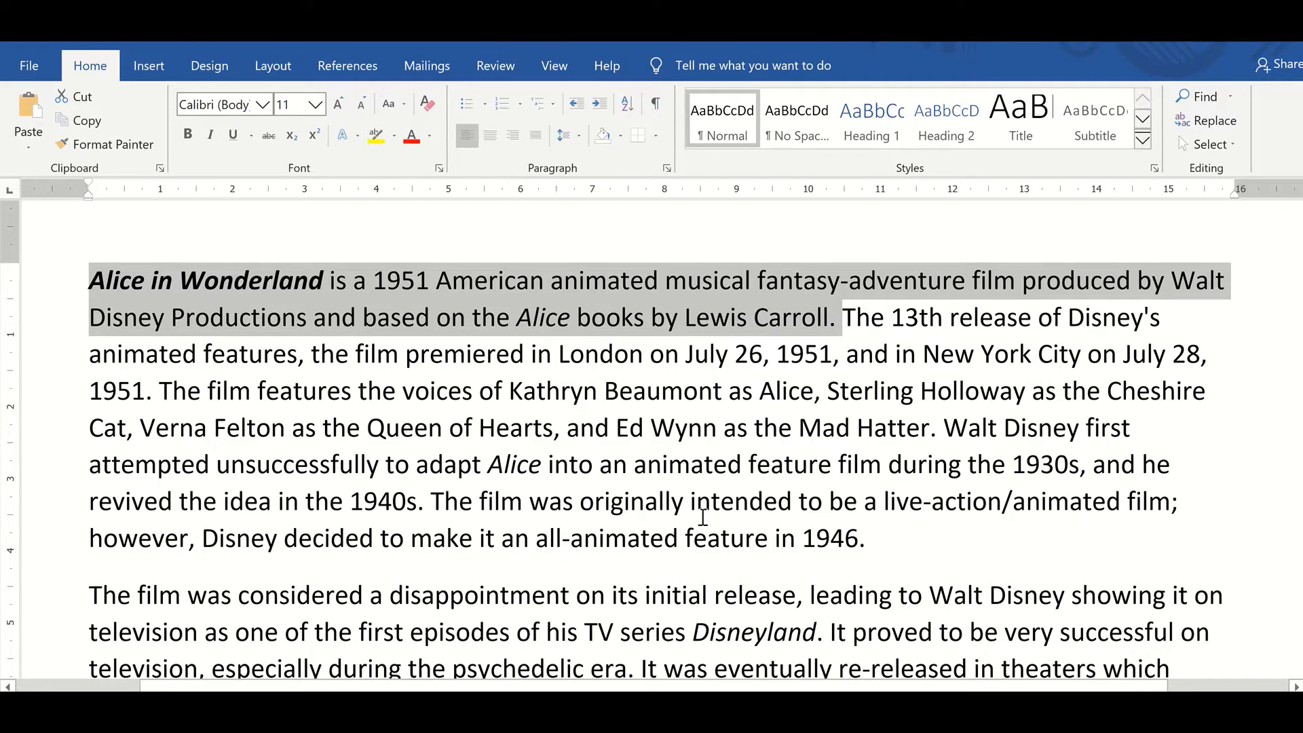
click(182, 242)
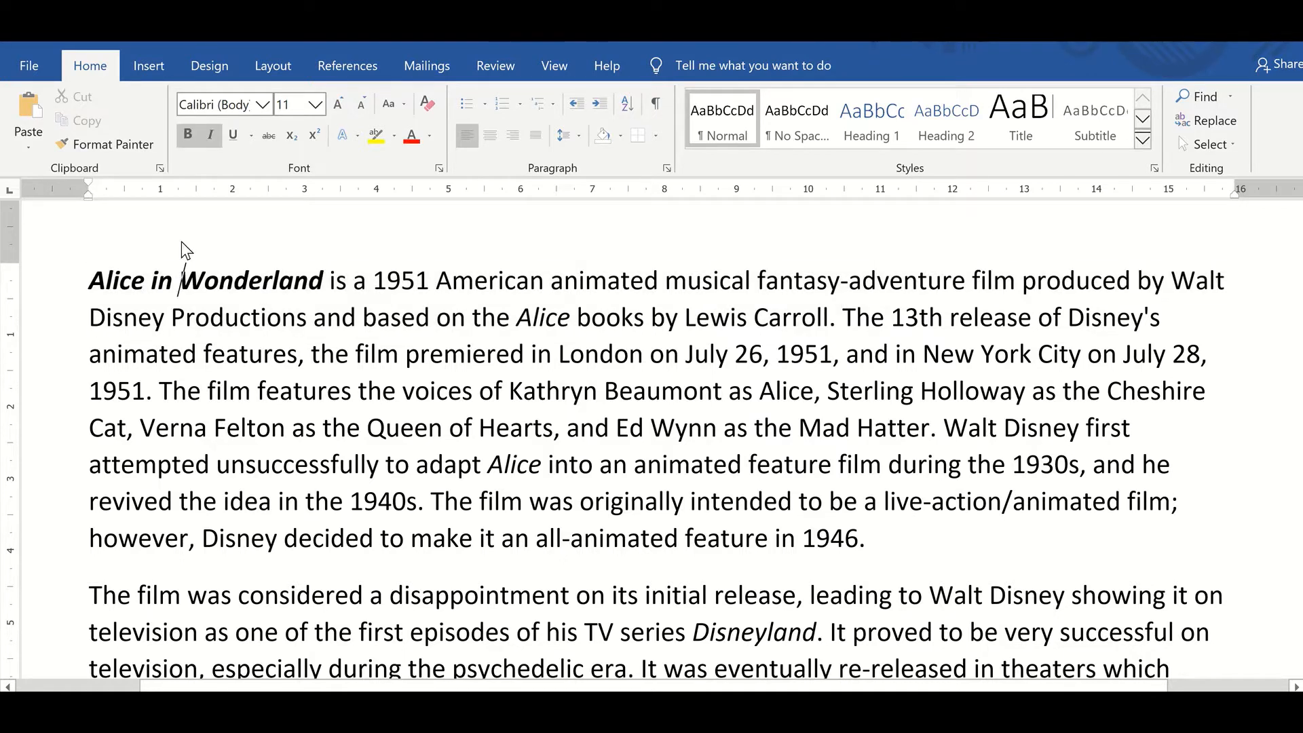
double_click(391, 319)
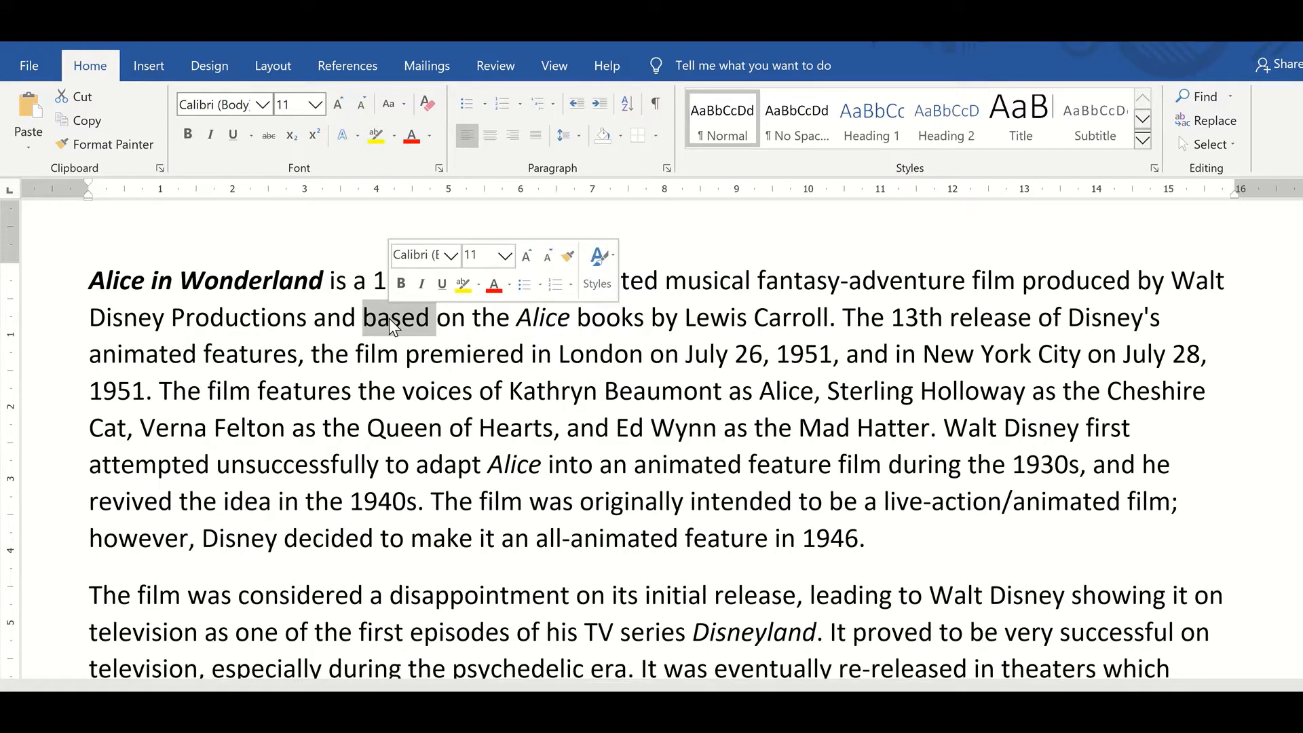
Step: Select whole lines of the opening paragraph one at a time, from the first line down to the sixth
click(58, 261)
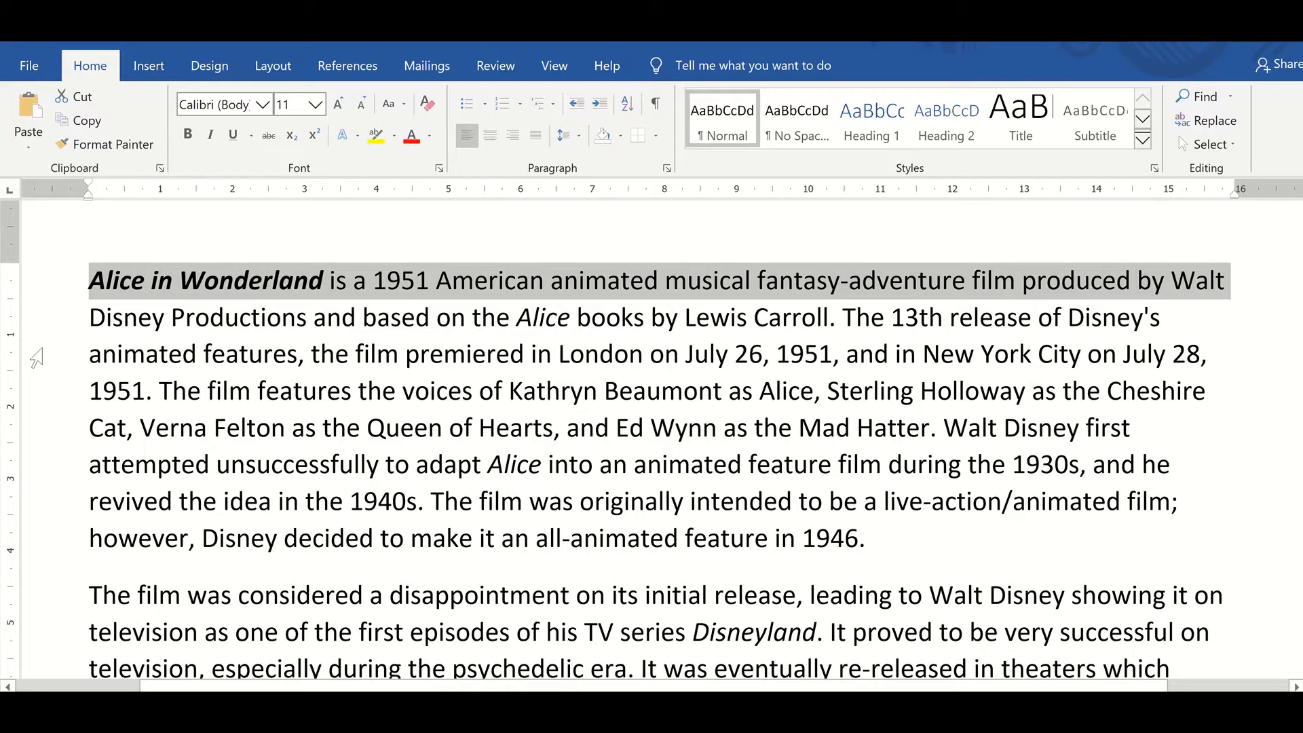
click(68, 319)
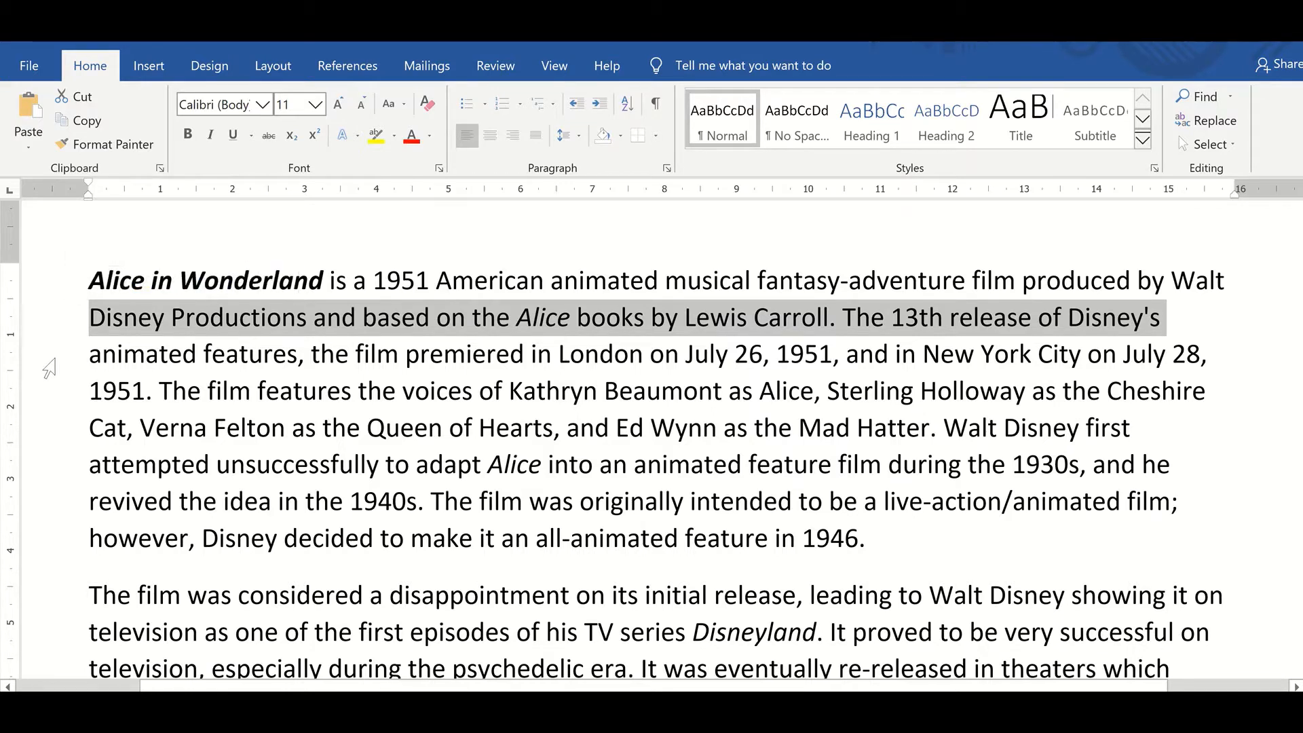
click(50, 365)
click(55, 414)
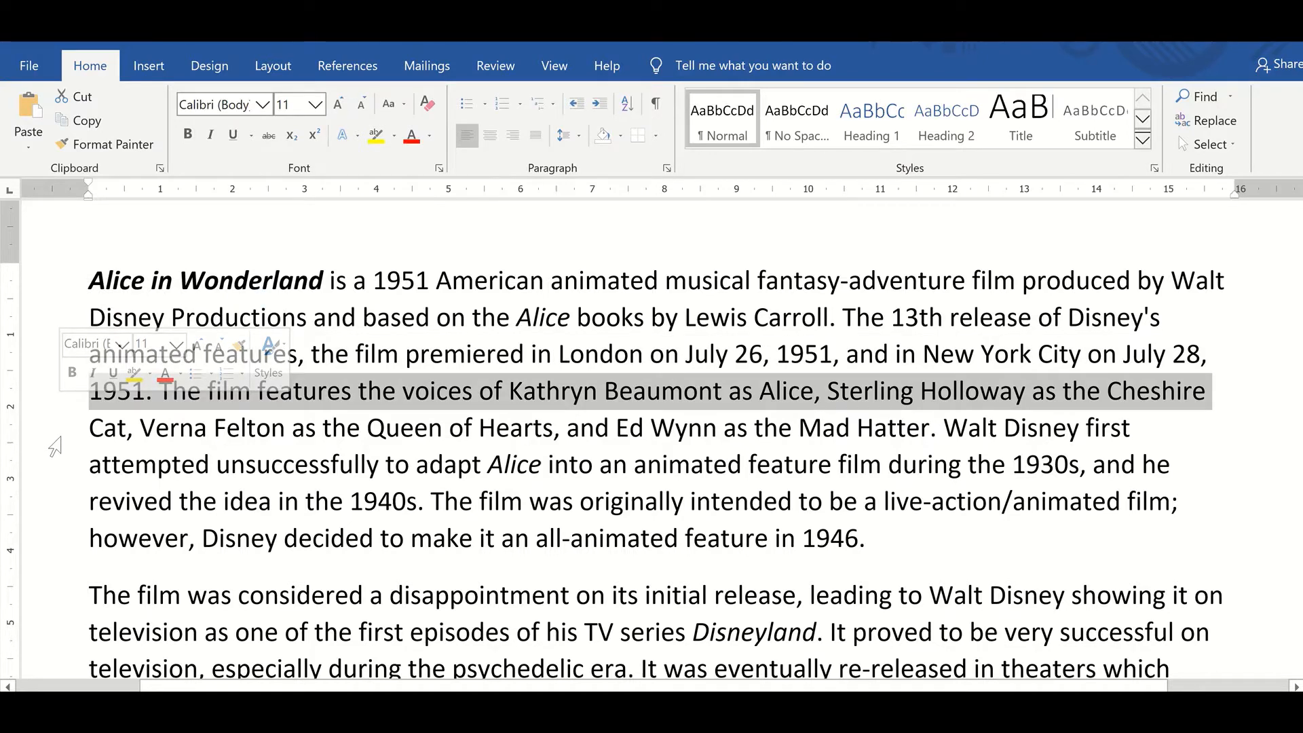
click(56, 442)
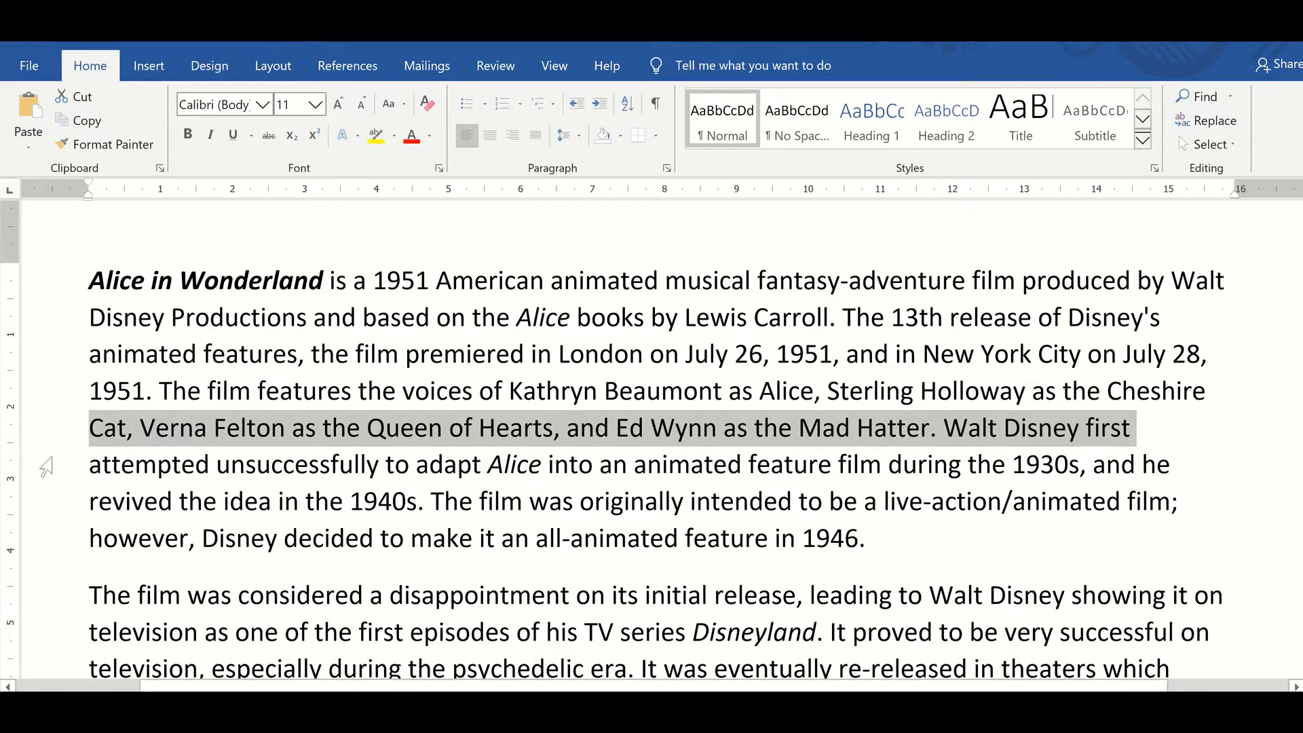
click(65, 482)
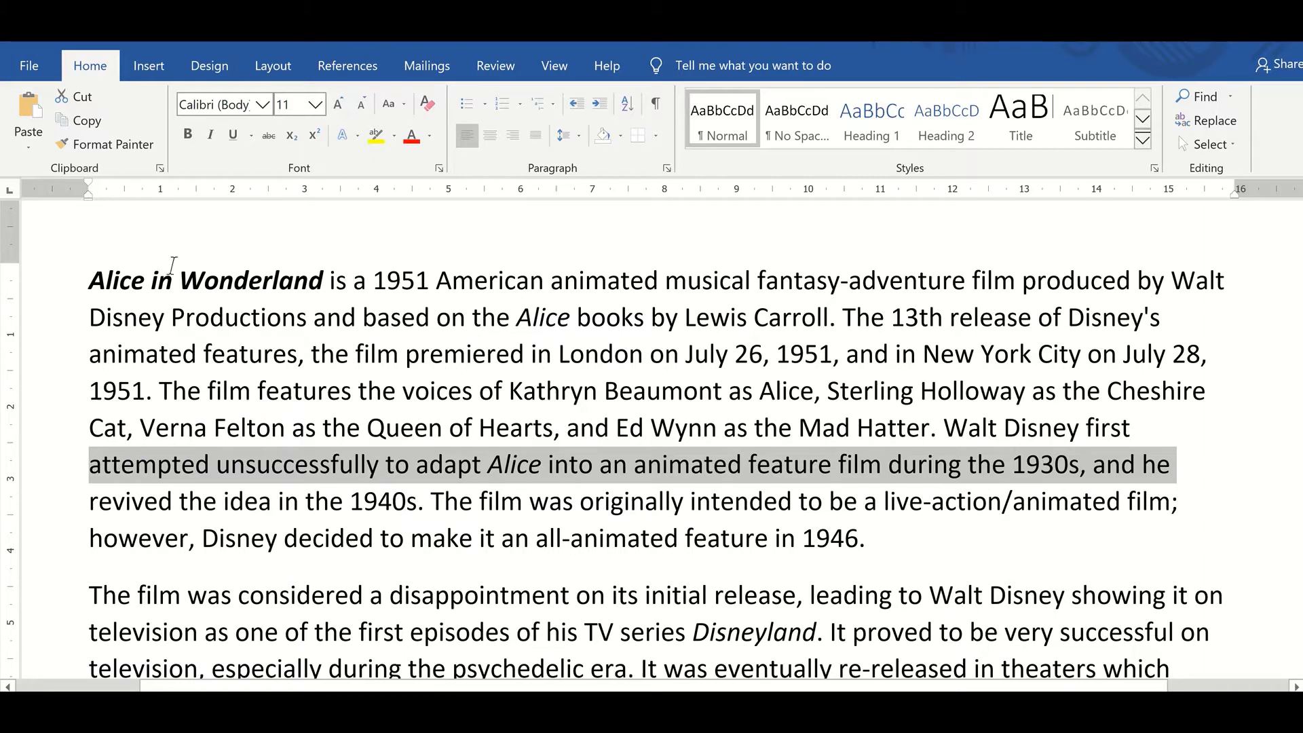
Step: Select the entire opening paragraph, then only its text from "Productions" to the end, clearing the selection each time
triple_click(453, 357)
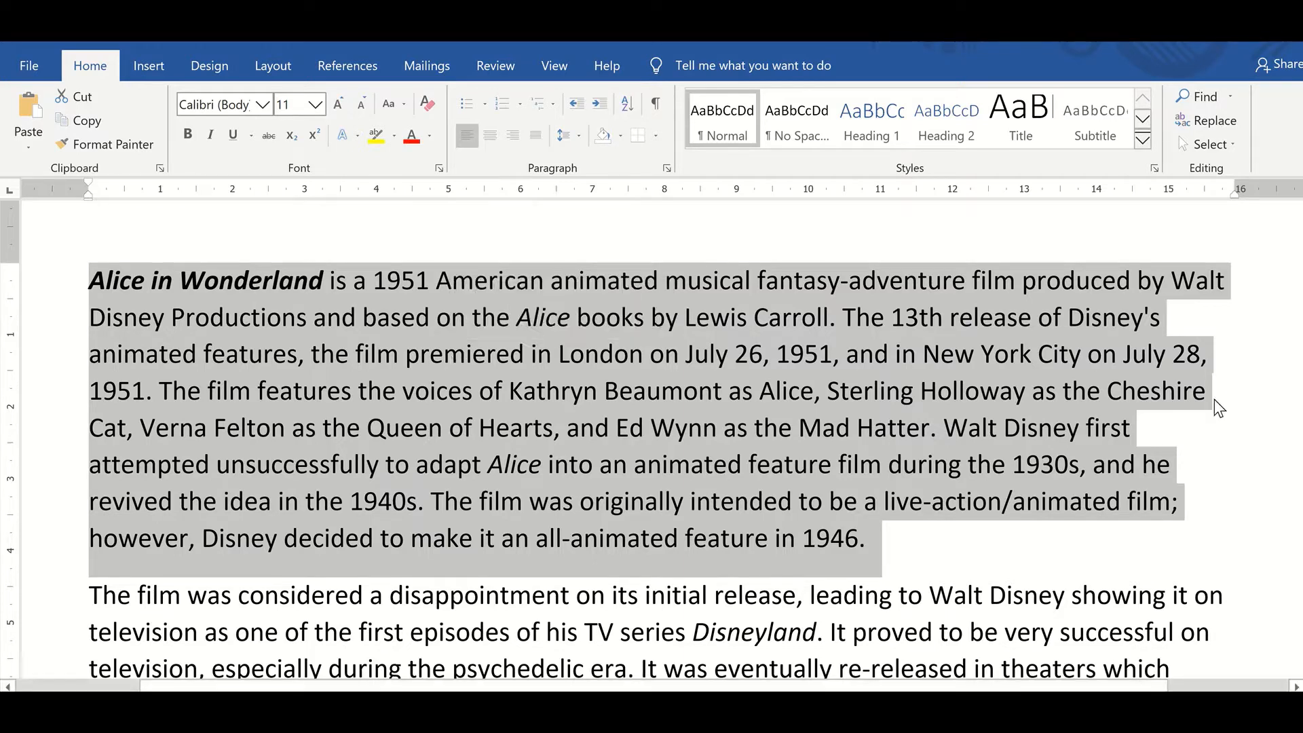
click(1241, 447)
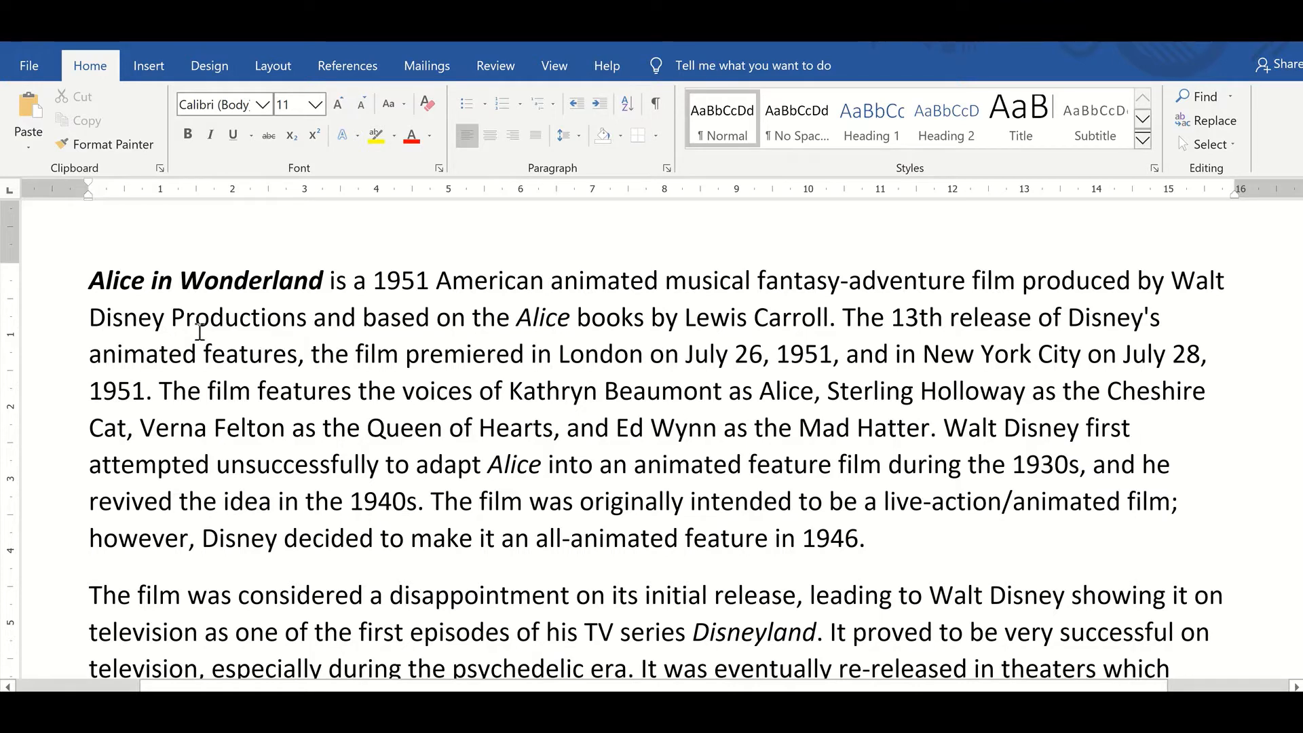
drag(173, 317, 886, 543)
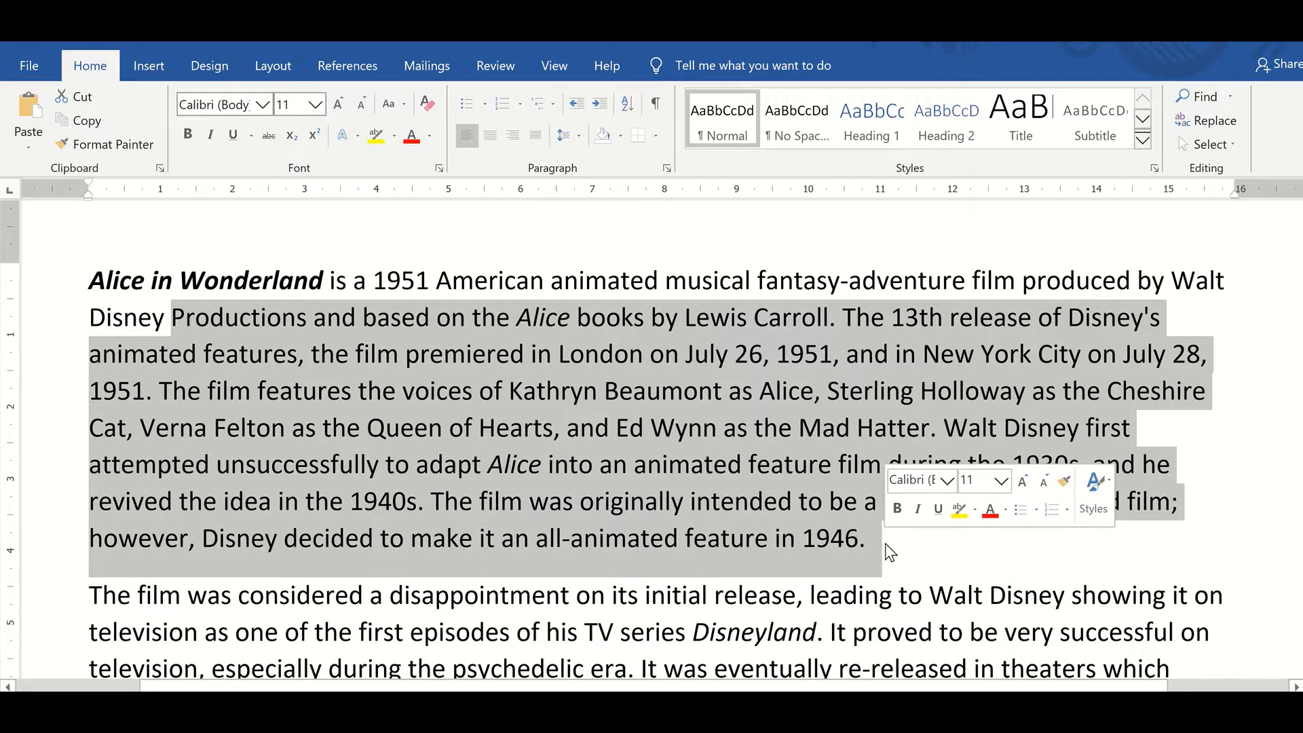
click(1243, 459)
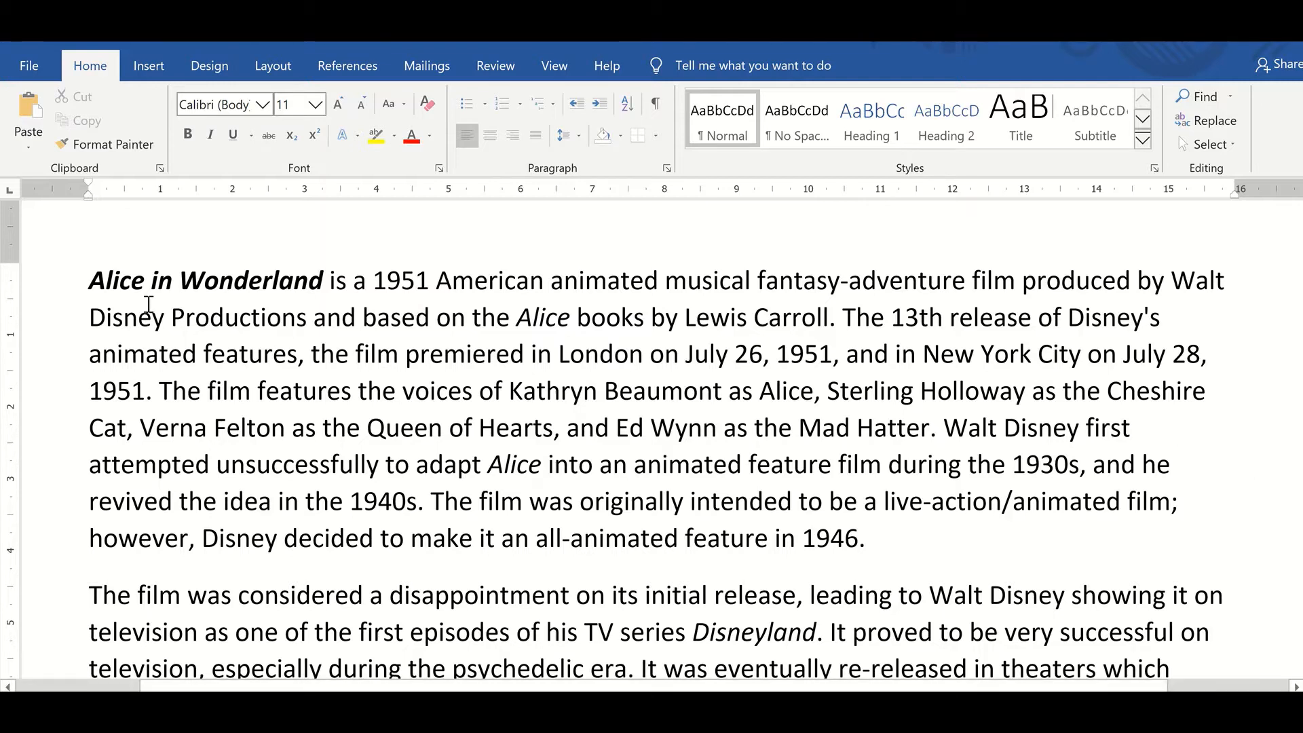
Step: Move the passage from "Alice in Wonderland" through "Mad Hatter." to a new paragraph at the document's end, undoing the extra paste
drag(88, 279, 952, 440)
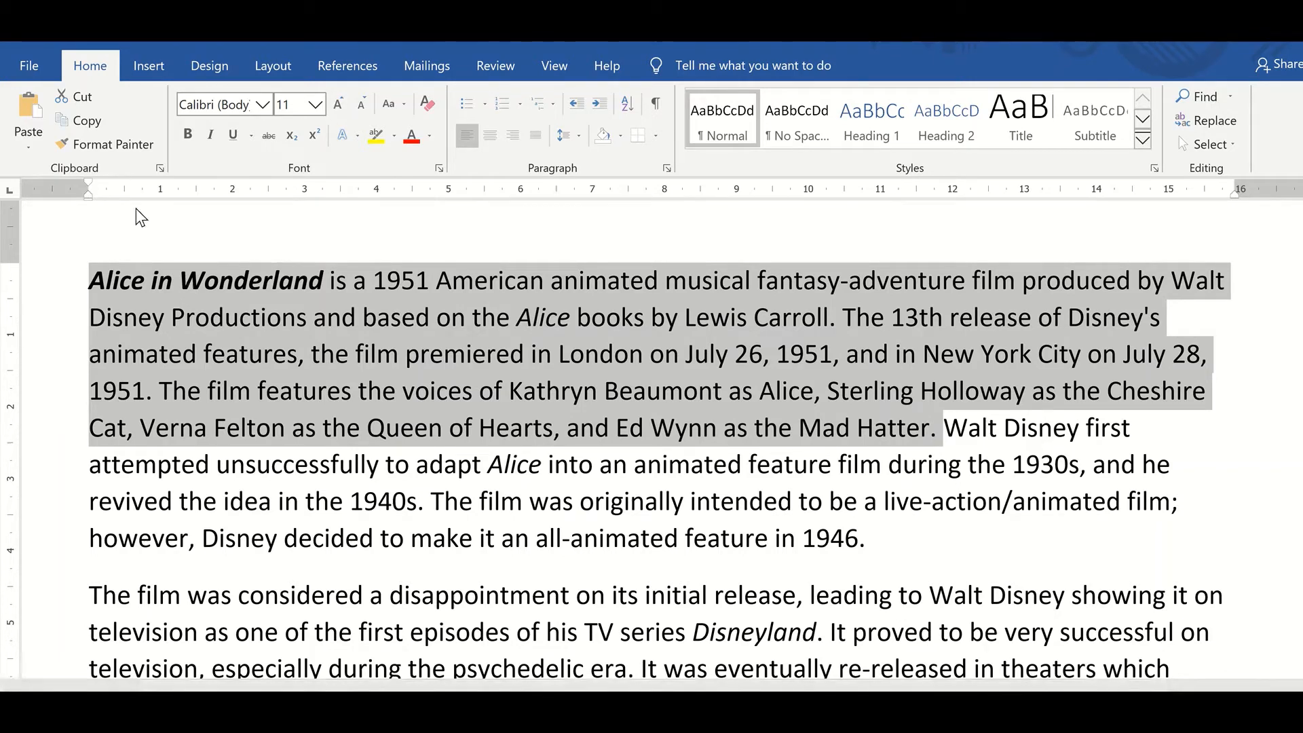
click(82, 101)
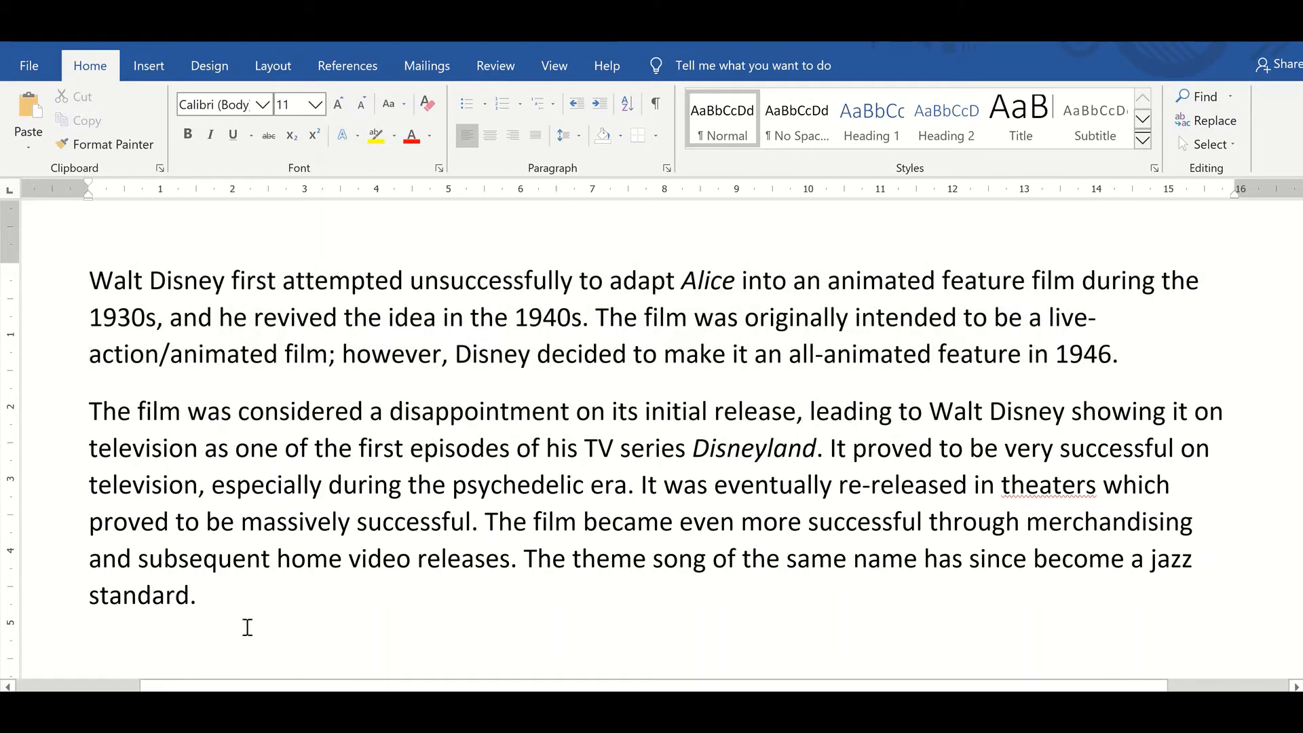
key(Return)
key(ctrl+v)
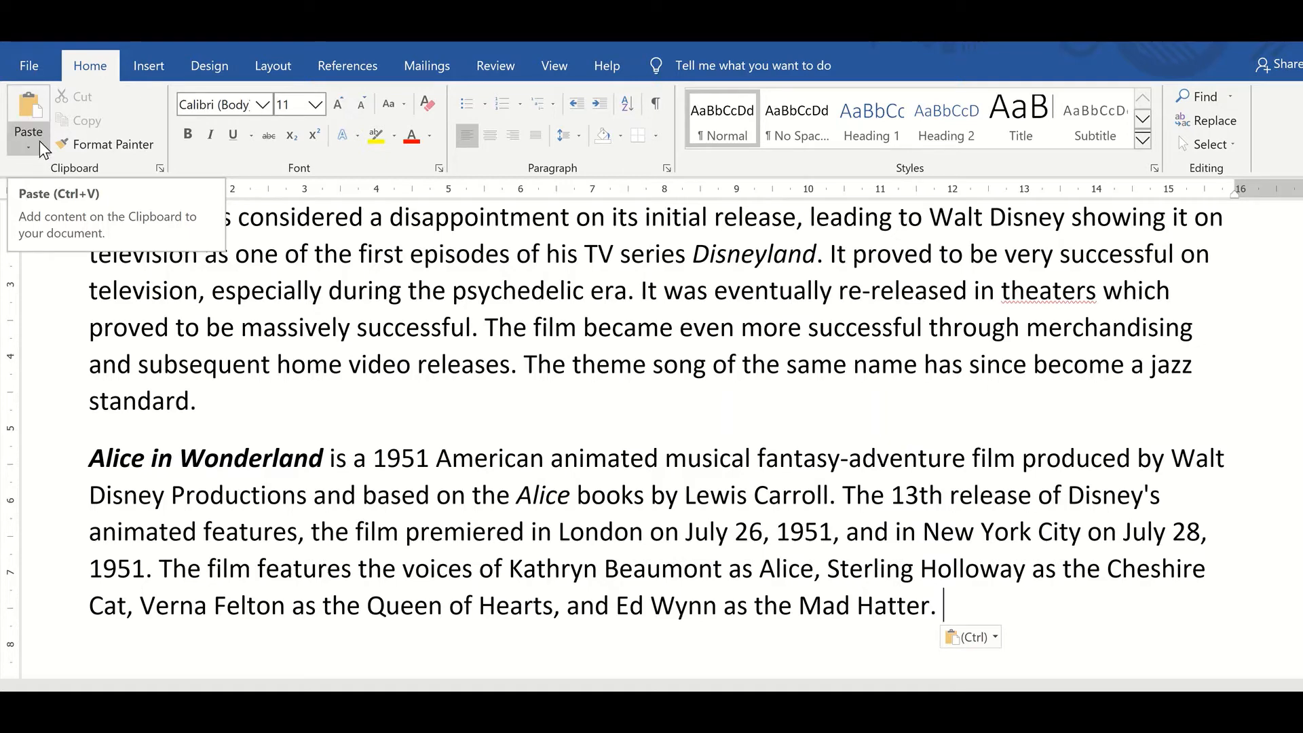
click(18, 105)
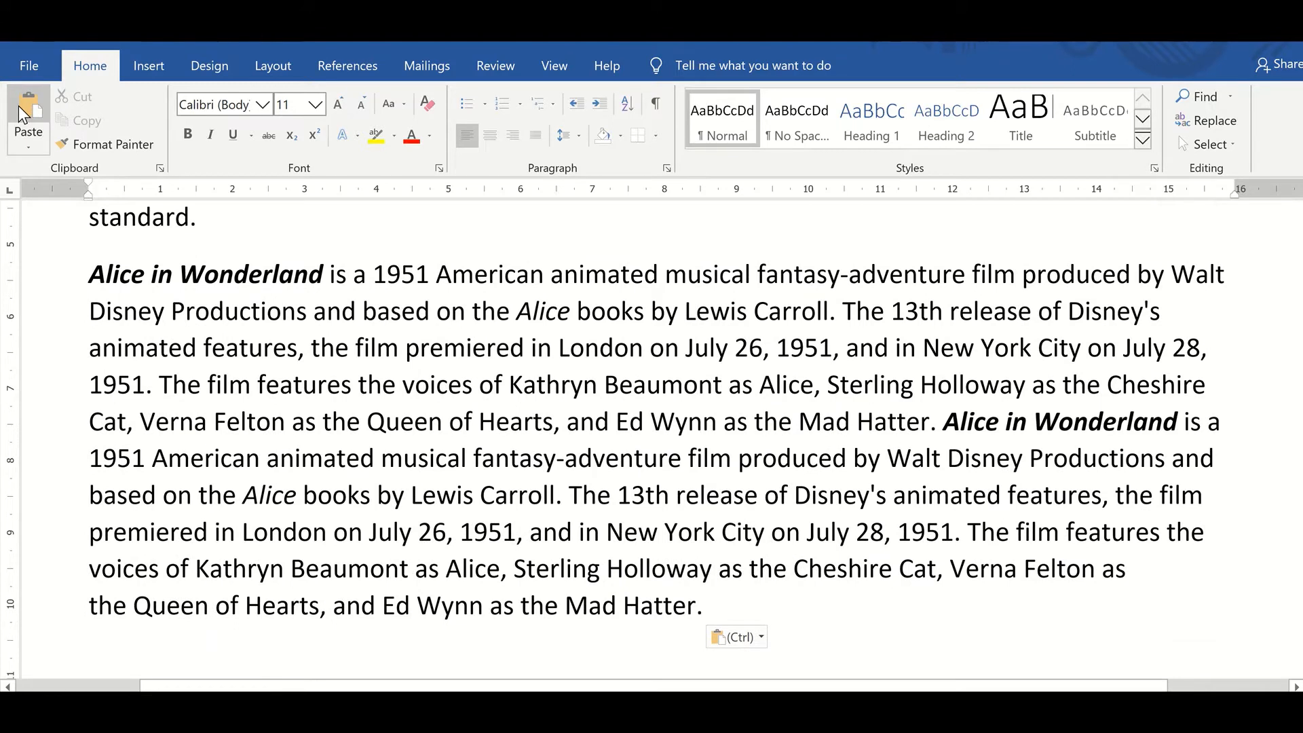
key(ctrl+z)
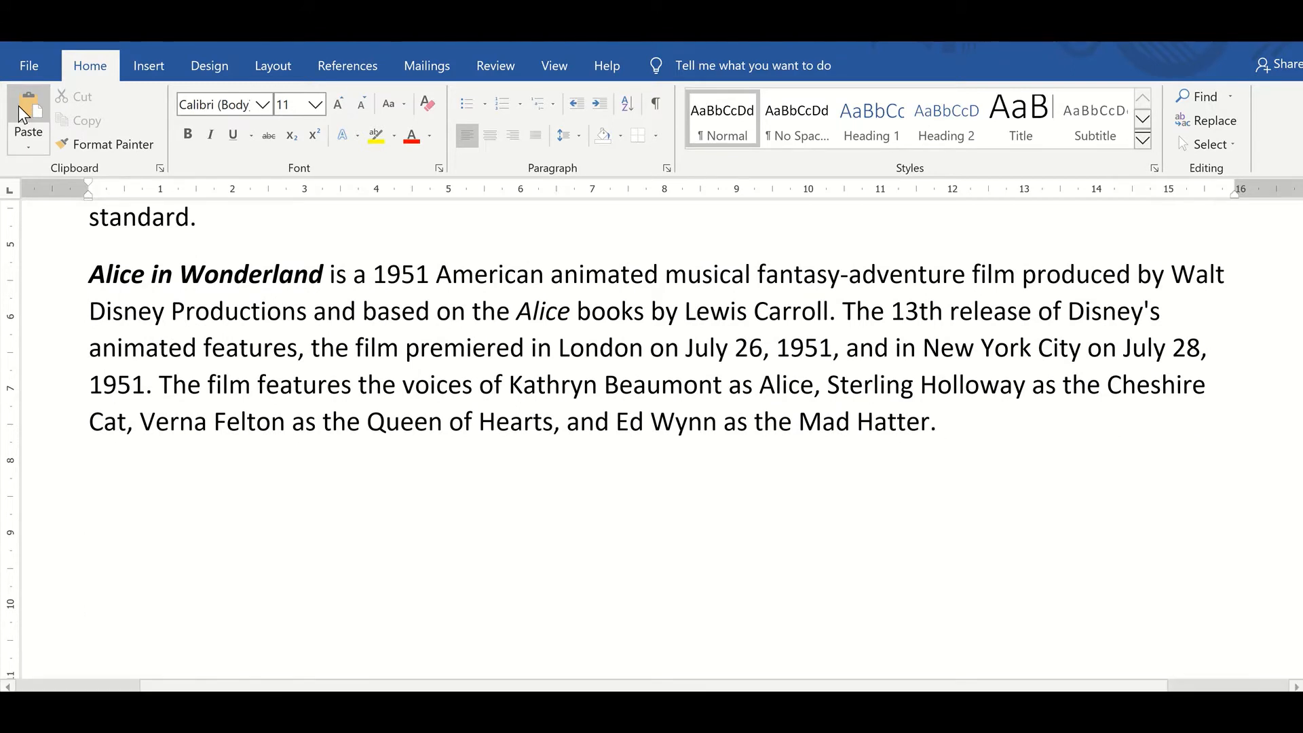
Step: Copy the opening paragraph beginning "Walt Disney first attempted" and paste it as a new paragraph at the document's end
scroll(651, 441, up, 3)
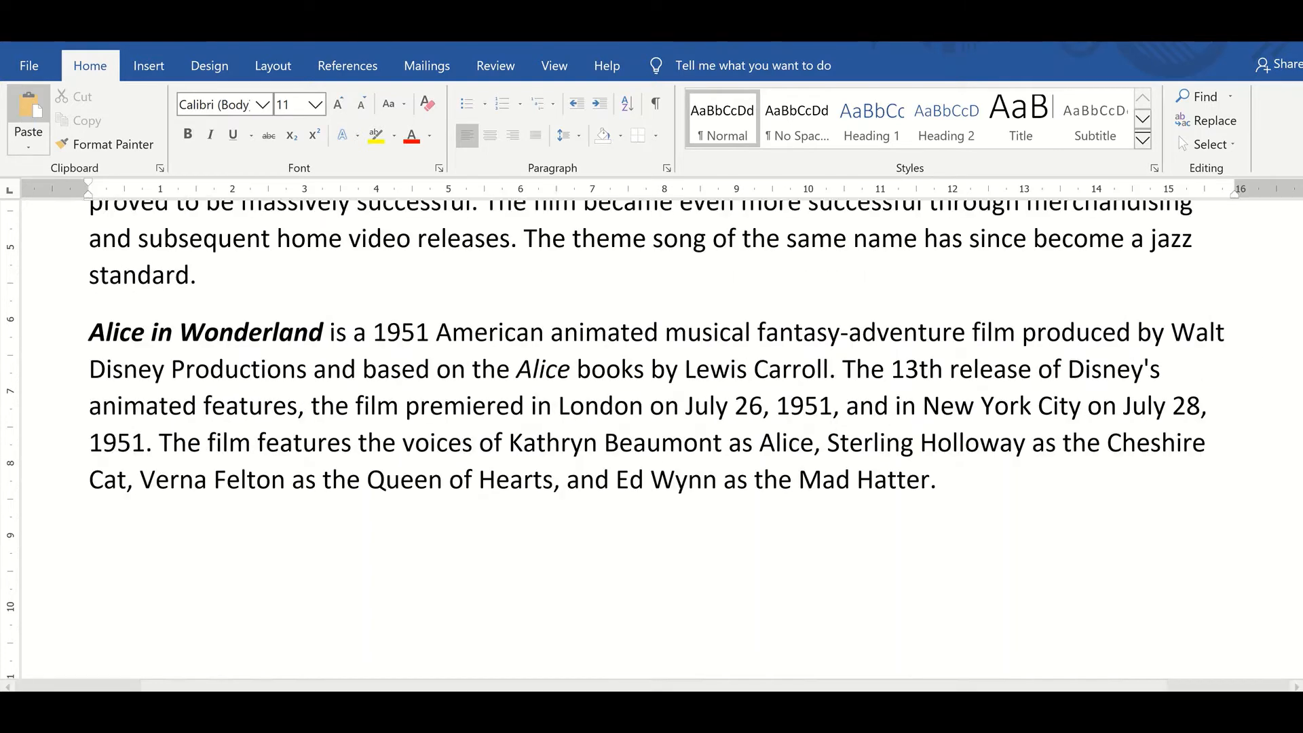
scroll(652, 441, up, 4)
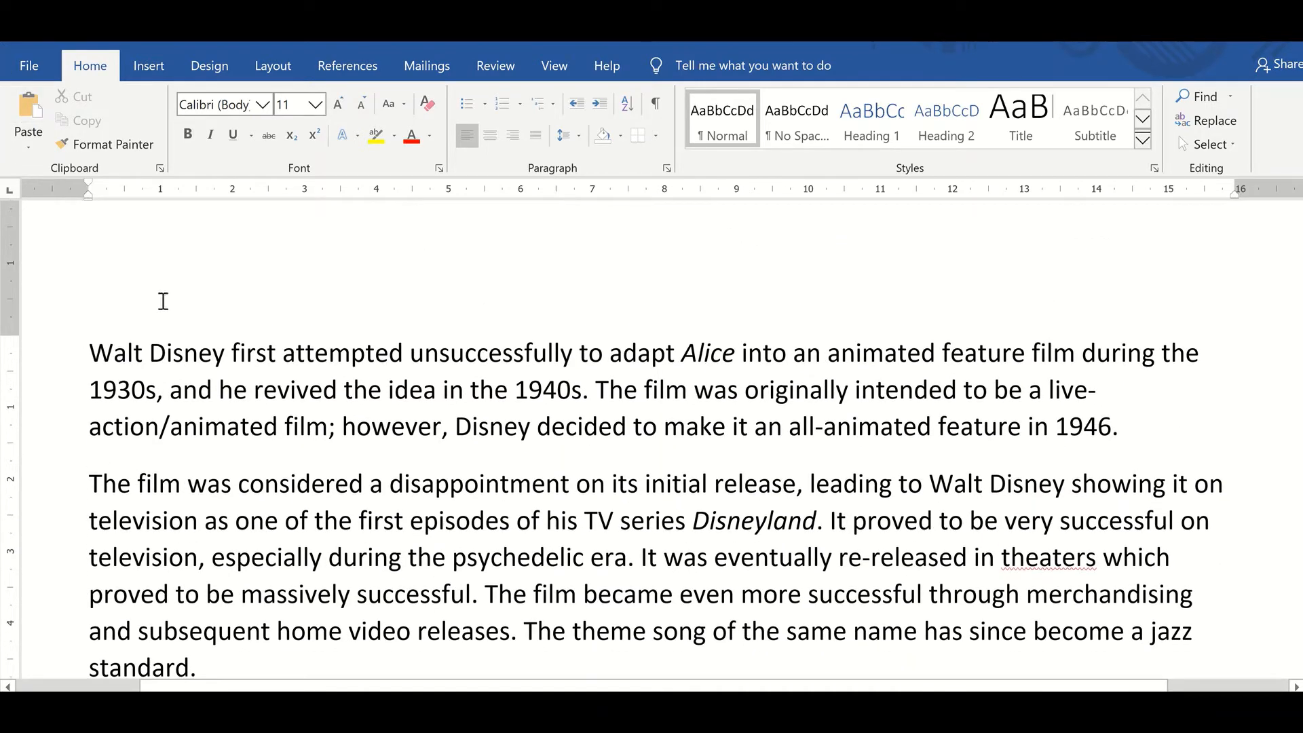
click(84, 352)
key(shift+Down)
key(shift+Down)
key(shift+Down)
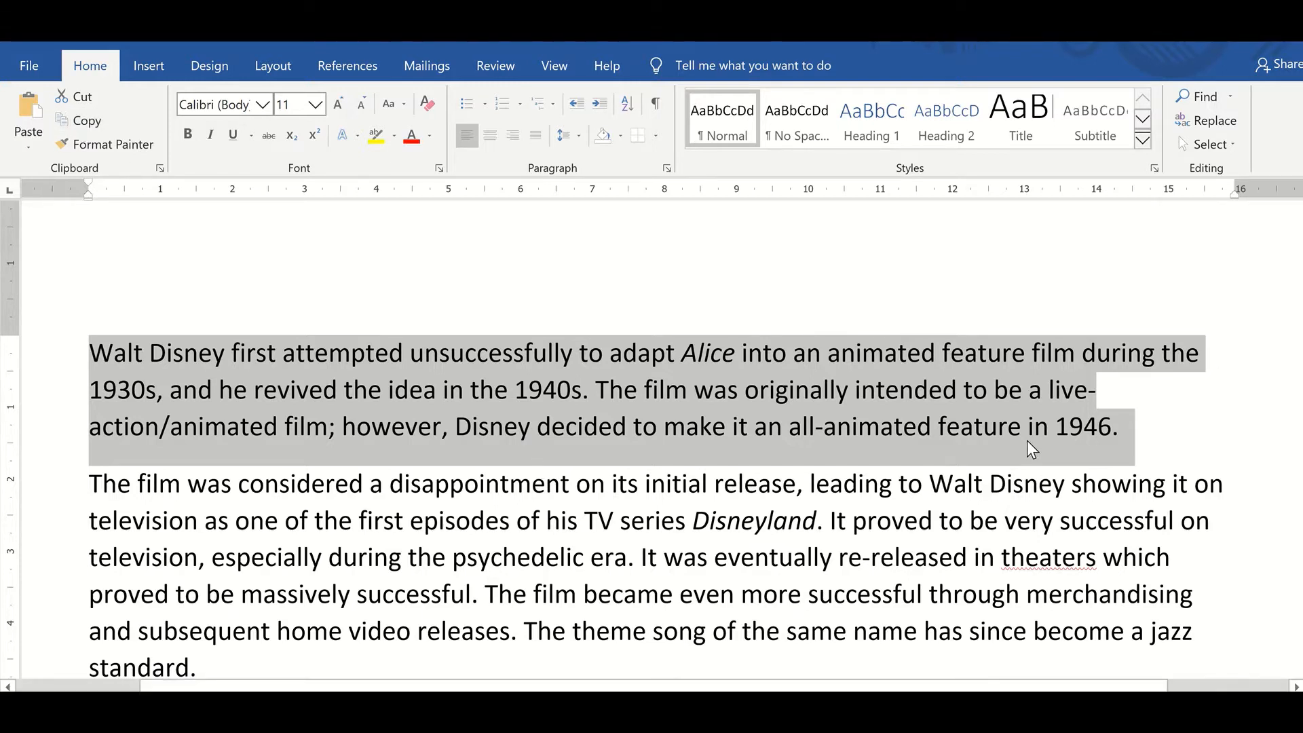
click(322, 659)
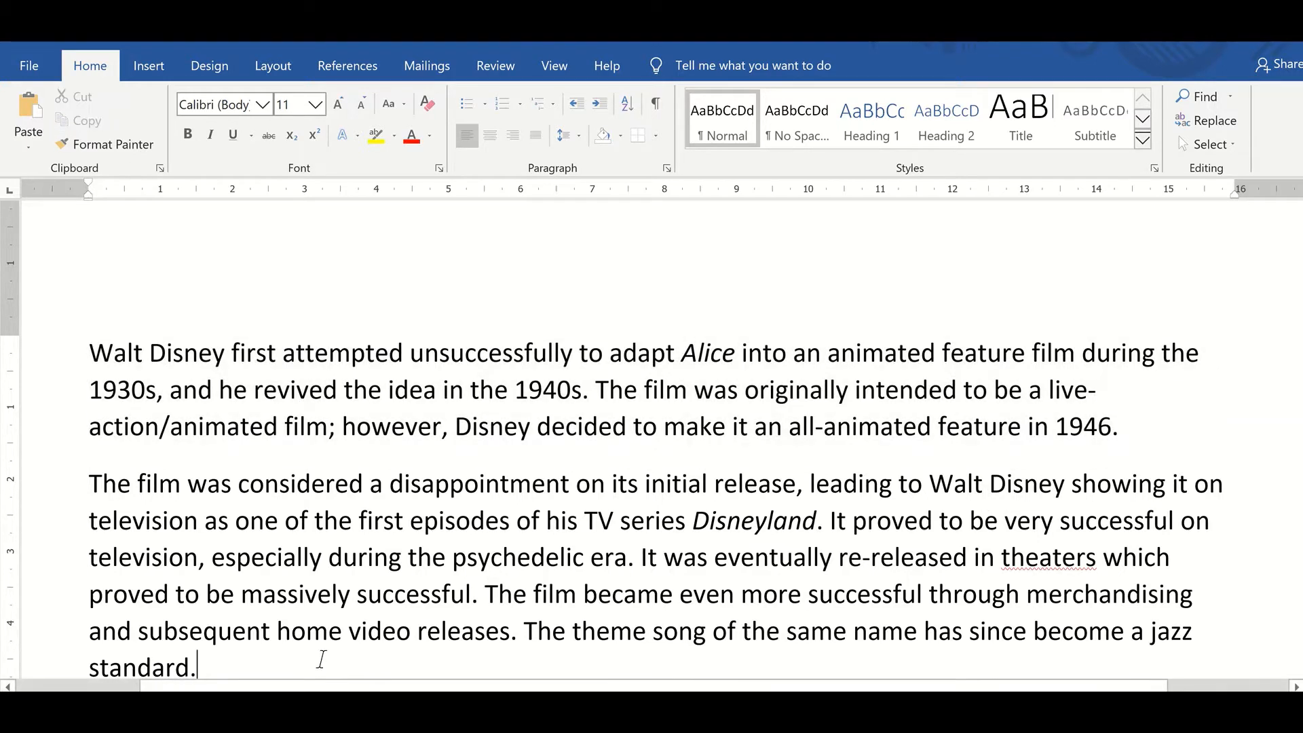
key(Return)
key(ctrl+v)
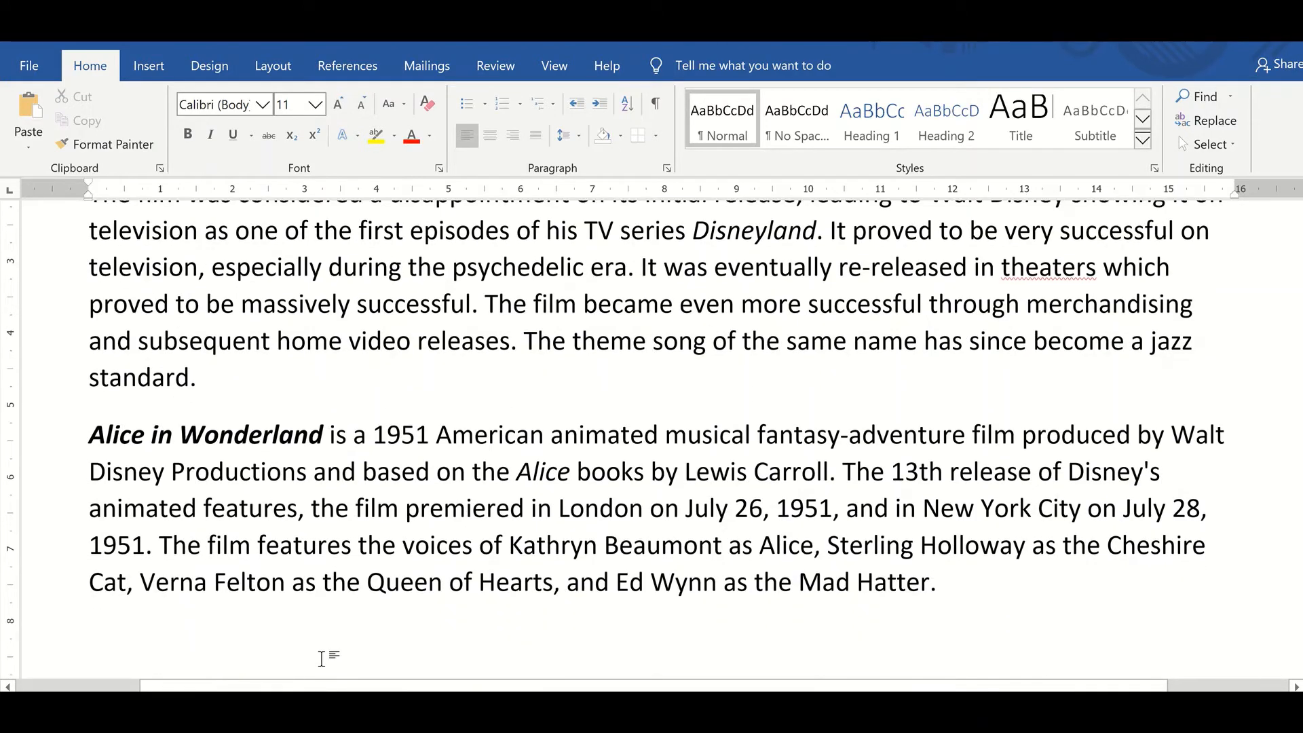
click(322, 659)
key(ctrl+v)
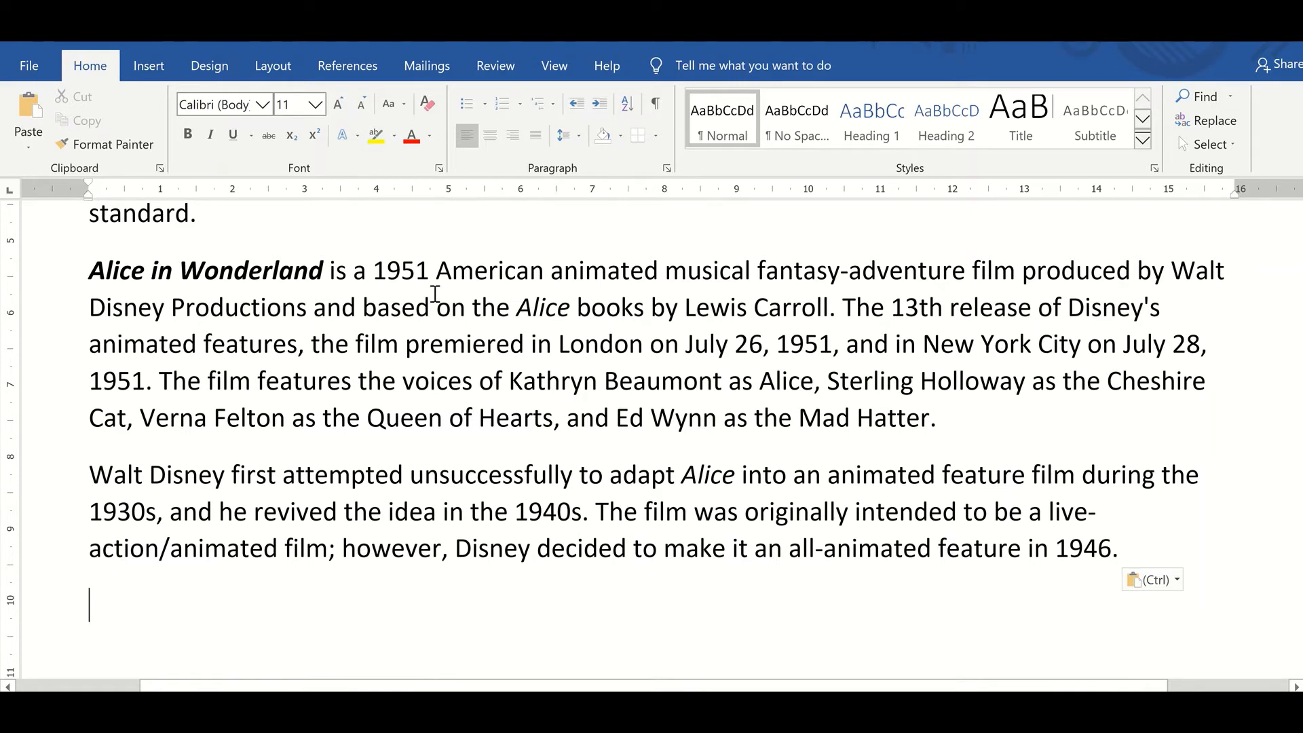
Step: Extend a selection character by character from the start of the opening paragraph into the word "Alice"
scroll(435, 294, up, 5)
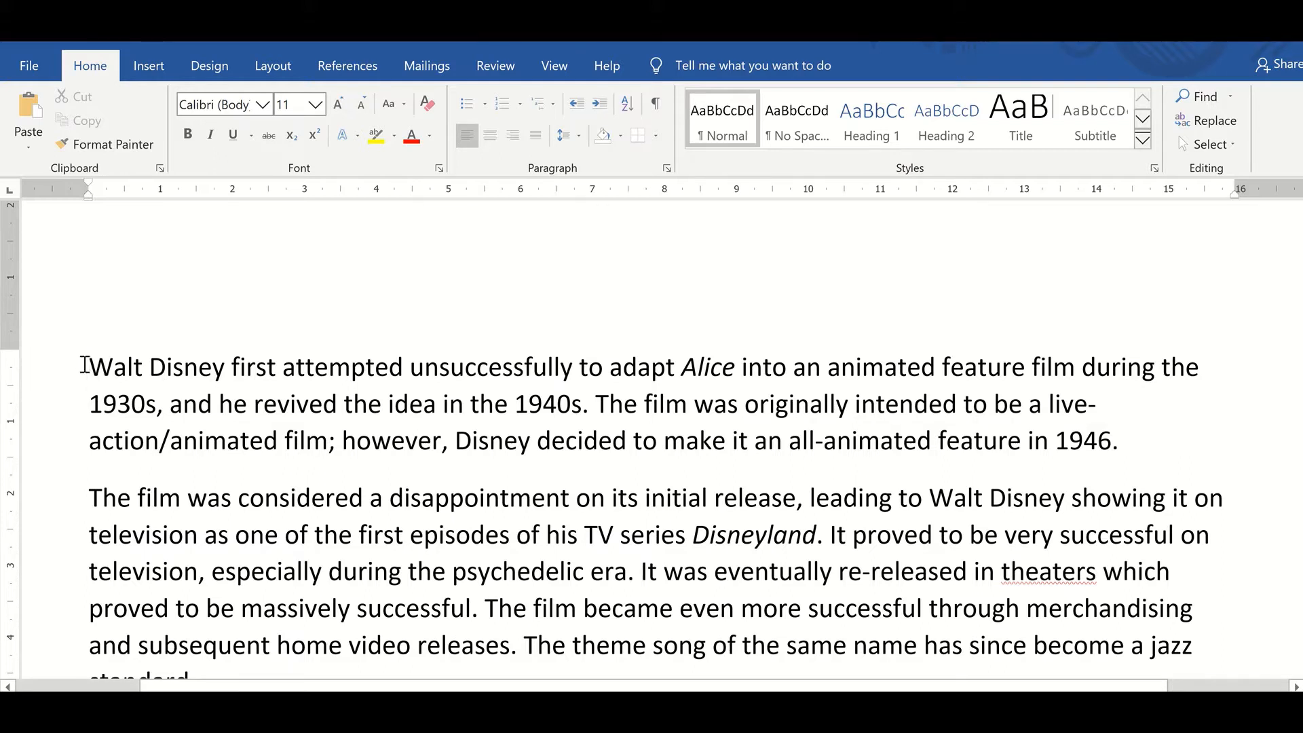
key(shift+Right)
key(shift+Right)
key(shift+Right)
key(shift+Right)
key(shift+Right)
key(shift+Right)
key(shift+Right)
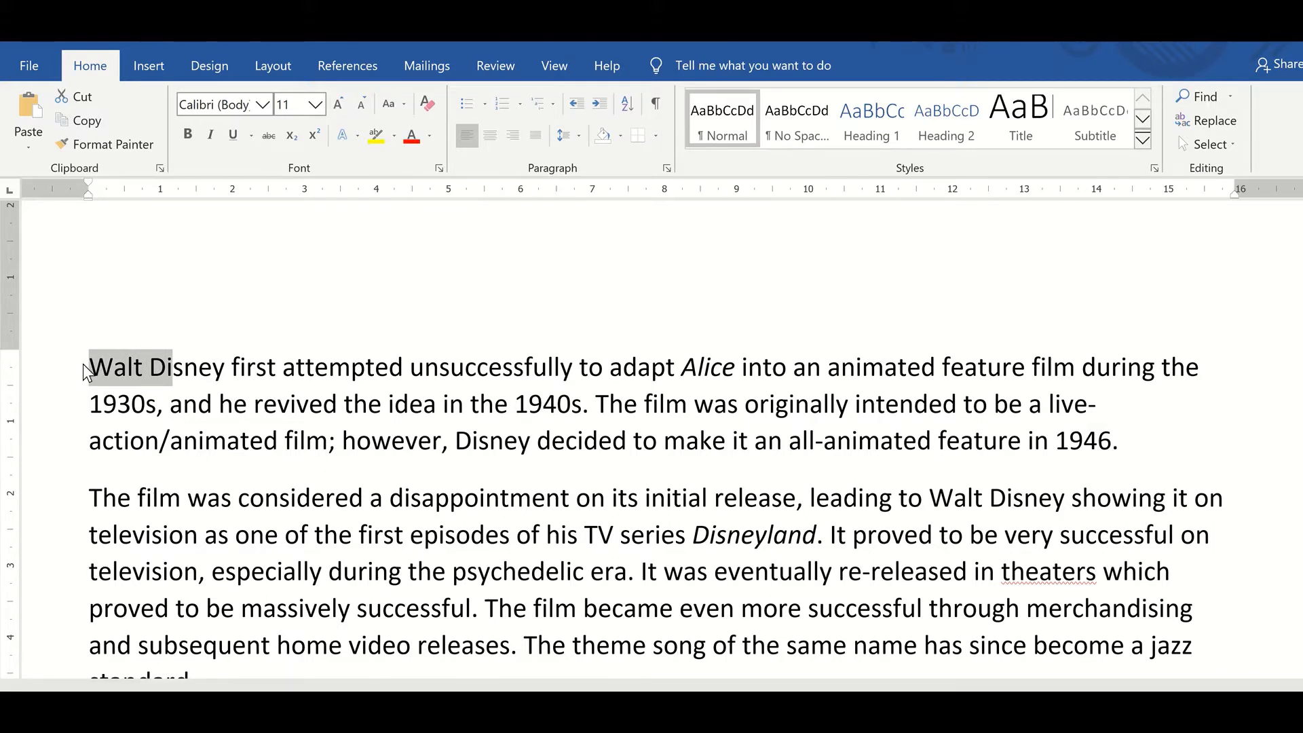
key(shift+Right)
key(shift+Right)
key(shift+Right)
key(shift+Right)
key(shift+Right)
key(shift+Right)
key(shift+Right)
key(shift+Right)
key(shift+Right)
key(shift+Right)
key(shift+Right)
key(shift+Right)
key(shift+Right)
key(shift+Right)
key(shift+Right)
key(shift+Right)
key(shift+Right)
key(shift+Right)
key(shift+Right)
key(shift+Right)
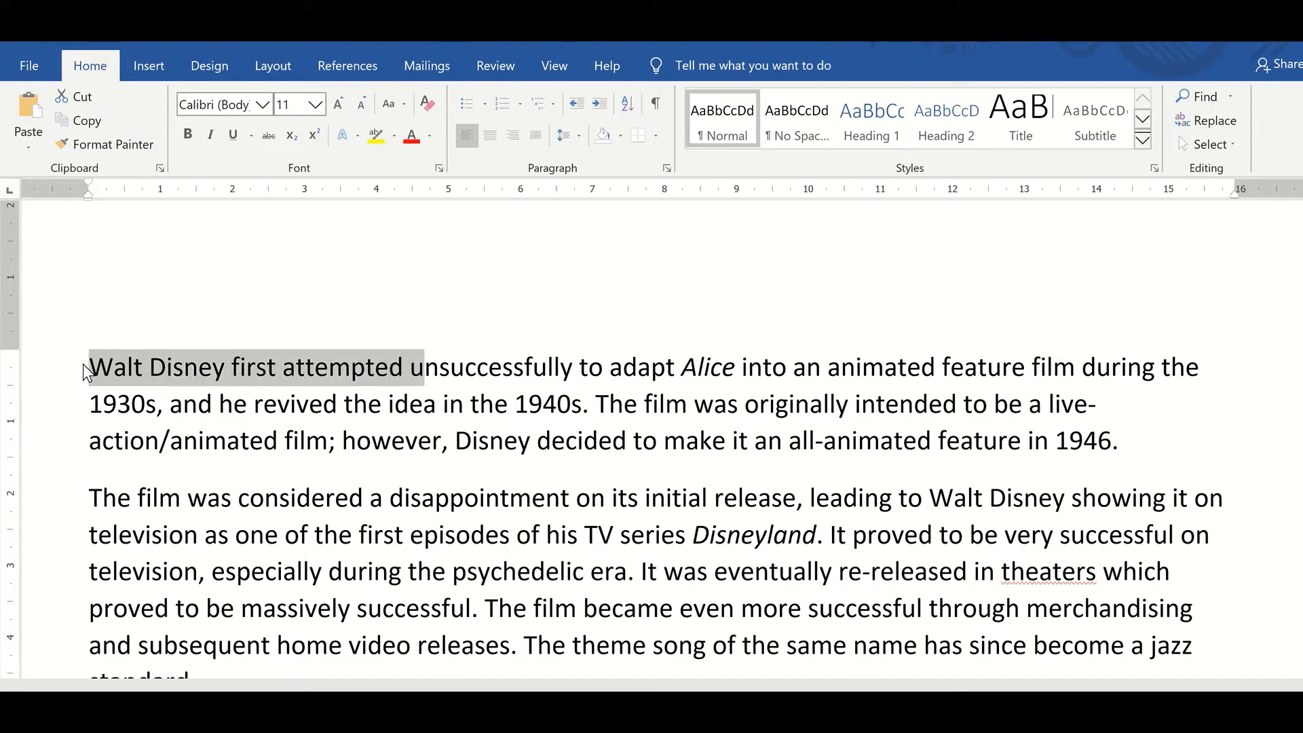
key(shift+Right)
key(shift+Right)
key(shift+Right)
key(shift+Right)
key(shift+Right)
key(shift+Right)
key(shift+Right)
key(shift+Right)
key(shift+Right)
key(shift+Right)
key(shift+Right)
key(shift+Right)
key(shift+Right)
key(shift+Right)
key(shift+Right)
key(shift+Right)
key(shift+Right)
key(shift+Right)
key(shift+Right)
key(shift+Right)
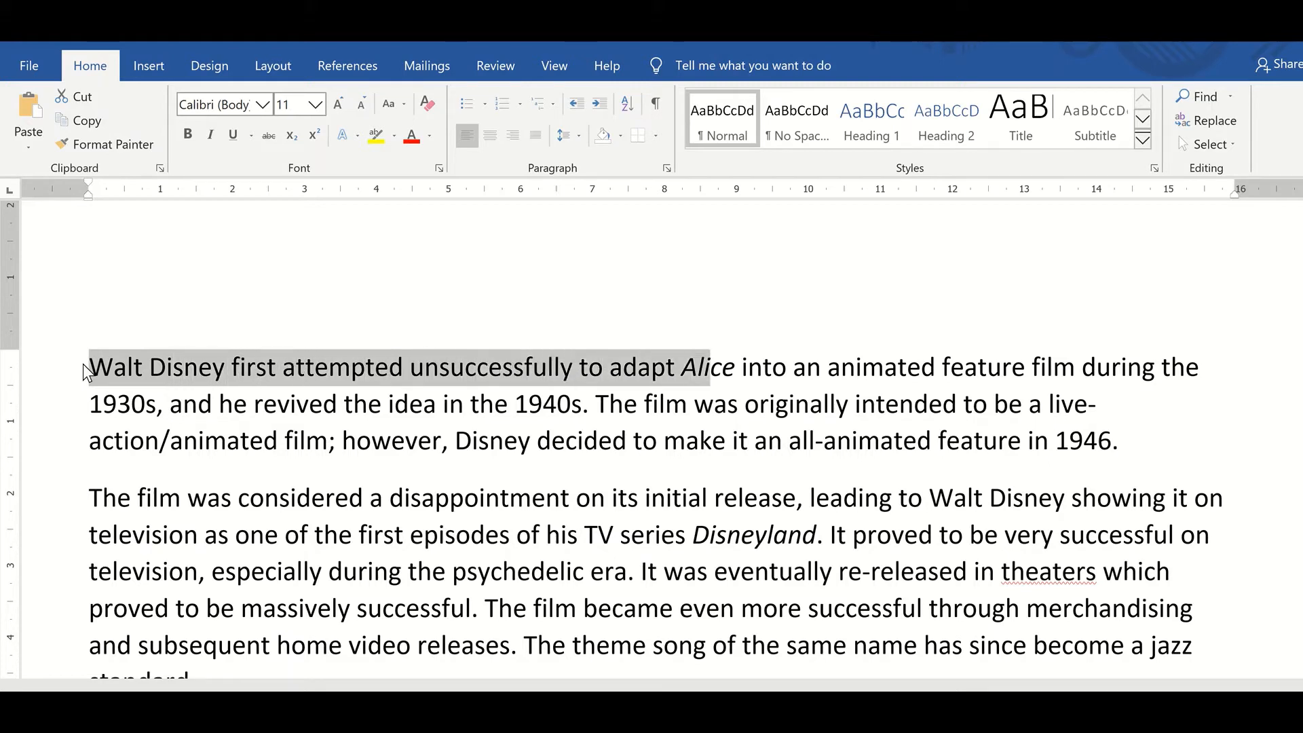
Step: Extend the selection to the end of the first line, then by one screen down and back up
key(shift+End)
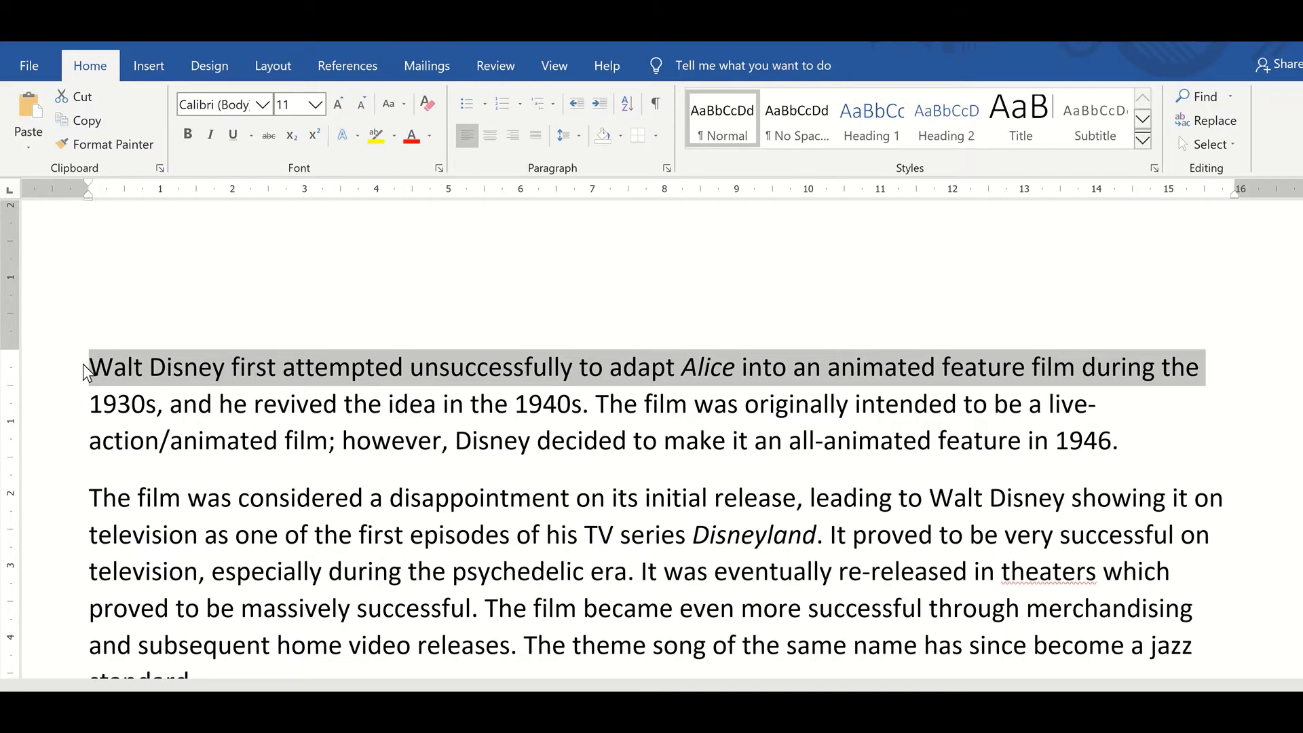
key(shift+Page_Down)
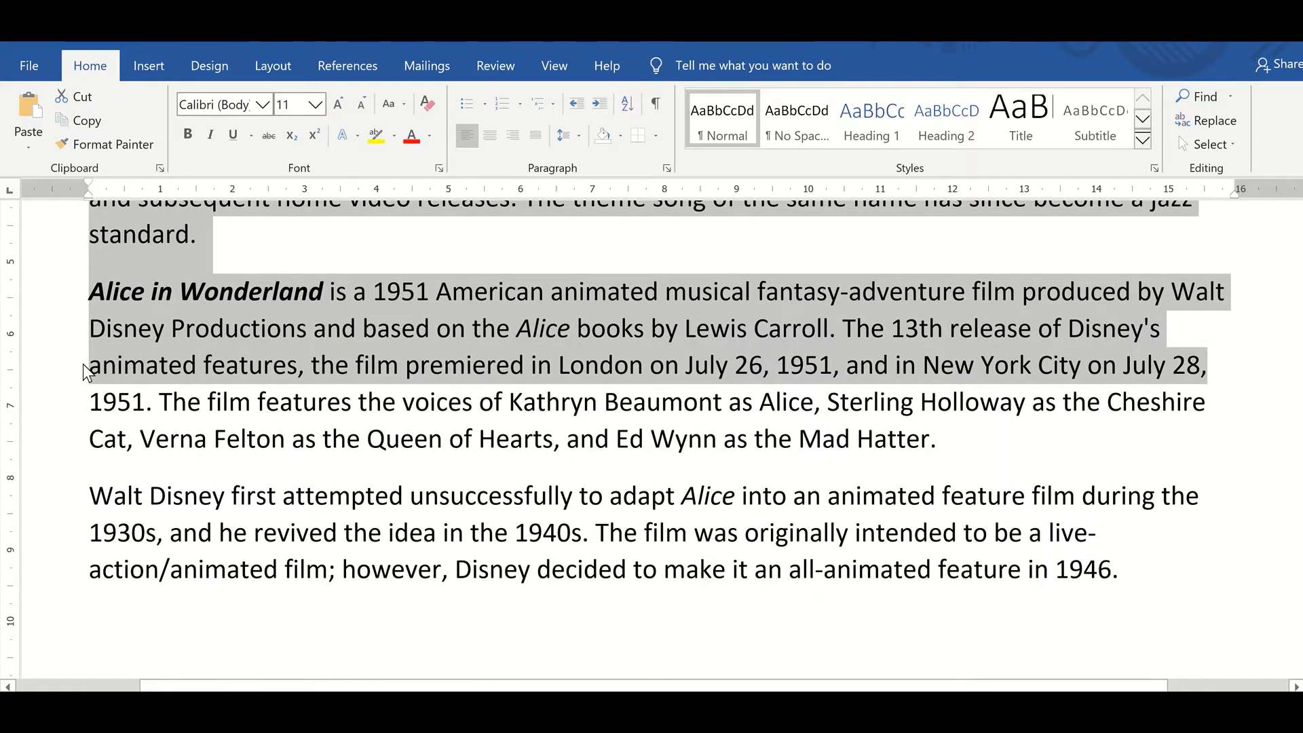
key(shift+Page_Up)
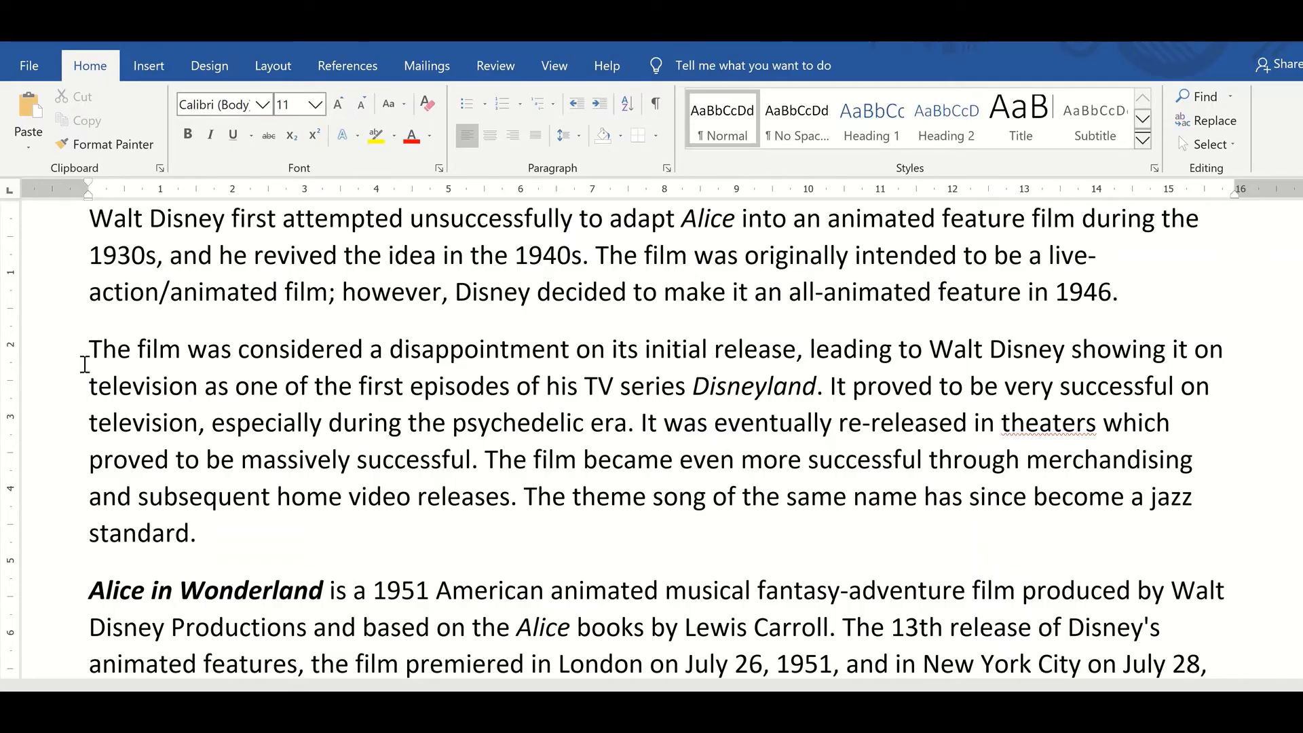
Step: Insert a paragraph break inside "film" in the first line, delete the character after it, and undo both edits
scroll(84, 365, up, 3)
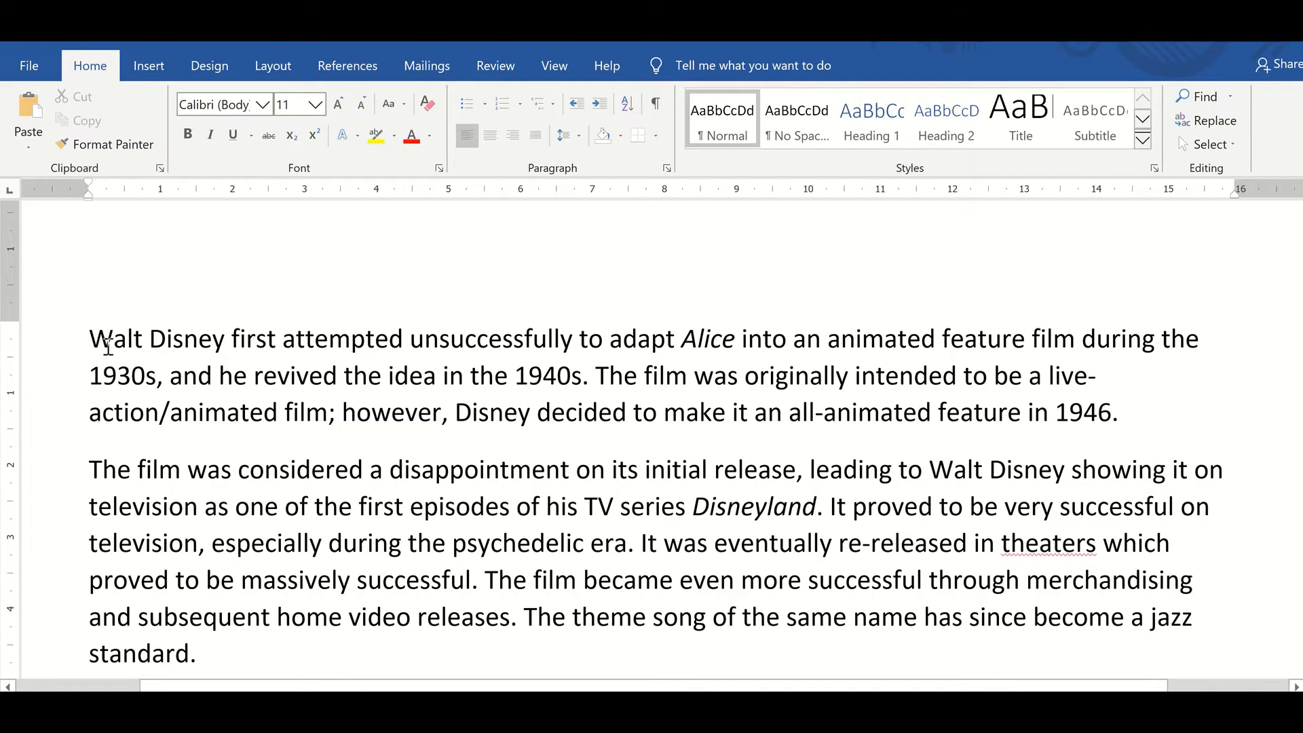
key(Return)
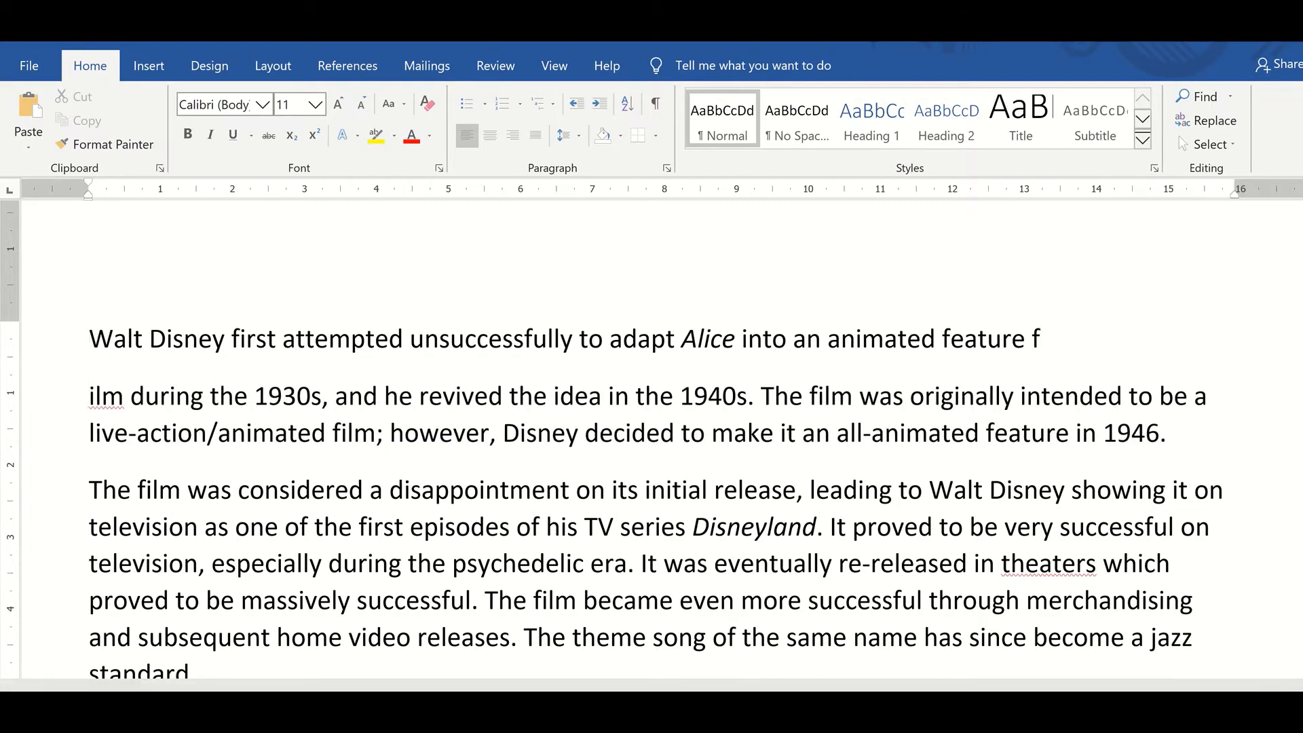
key(Delete)
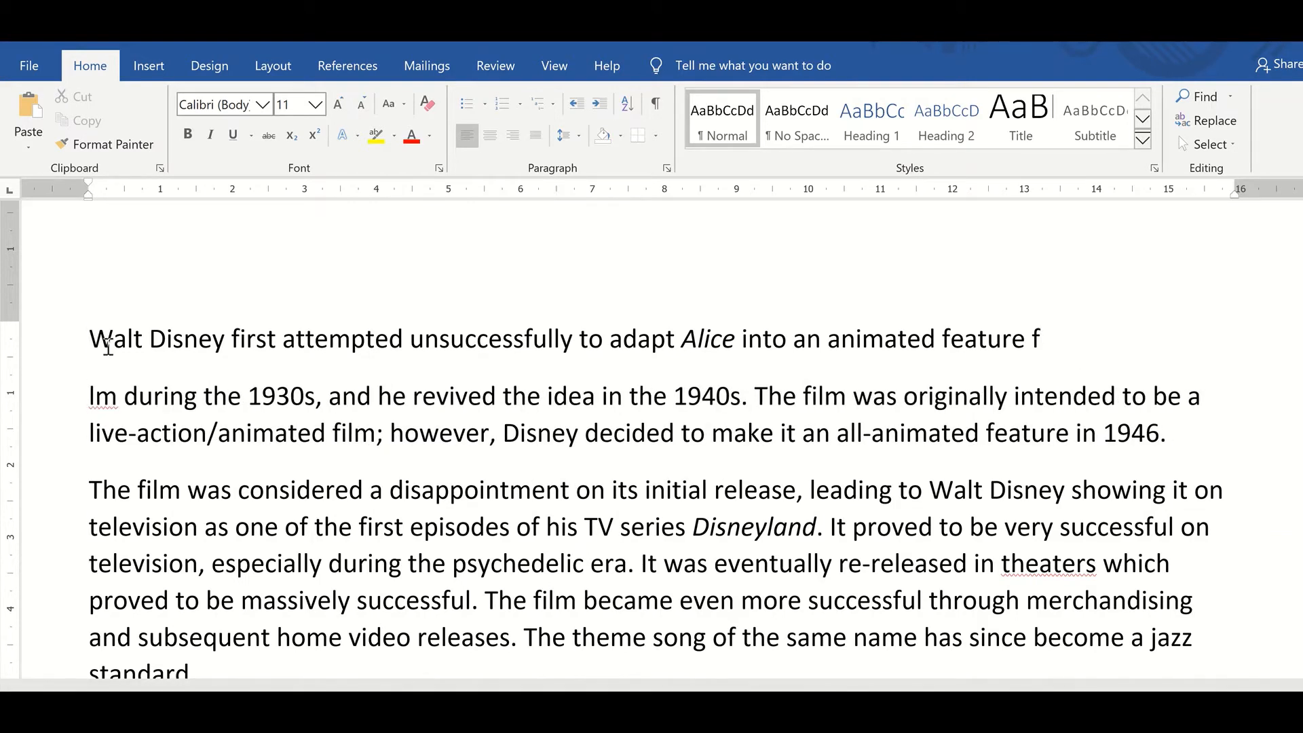
key(ctrl+z)
key(ctrl+z)
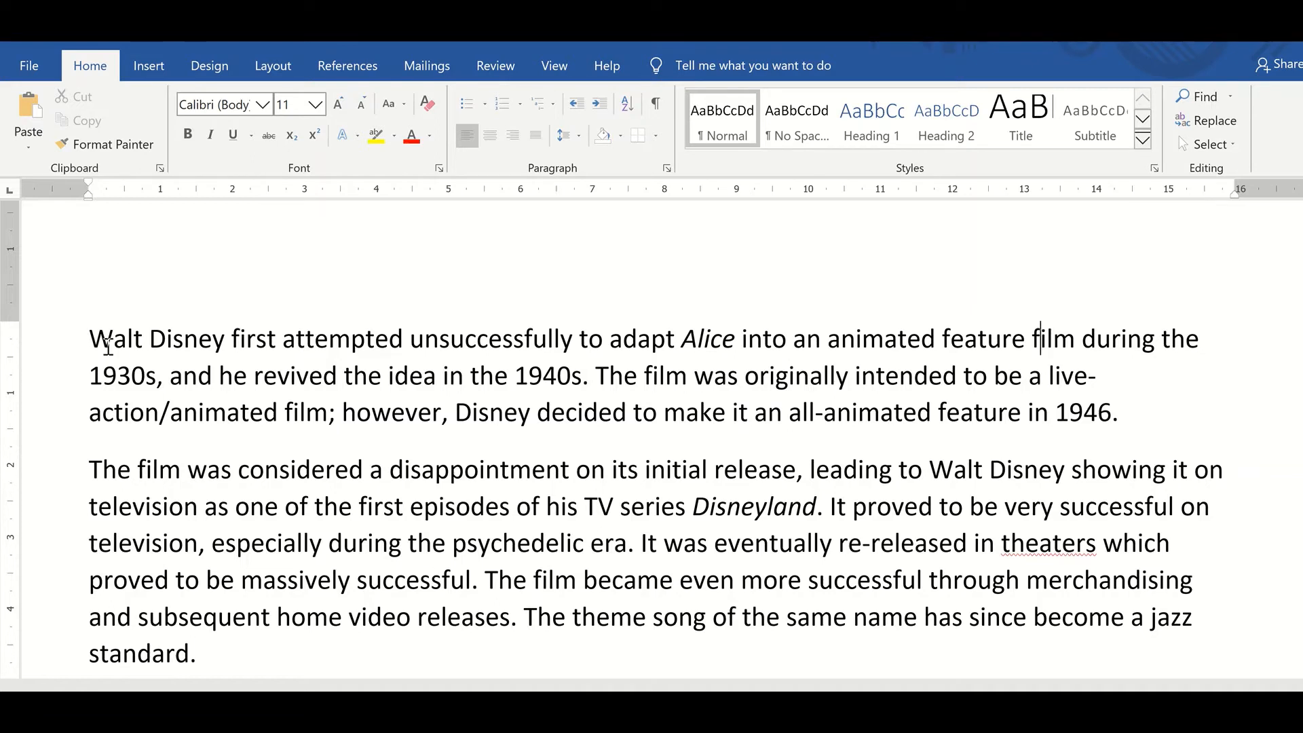
Step: Place the text cursor at the very start of the opening paragraph, before "Walt"
key(Left)
click(95, 339)
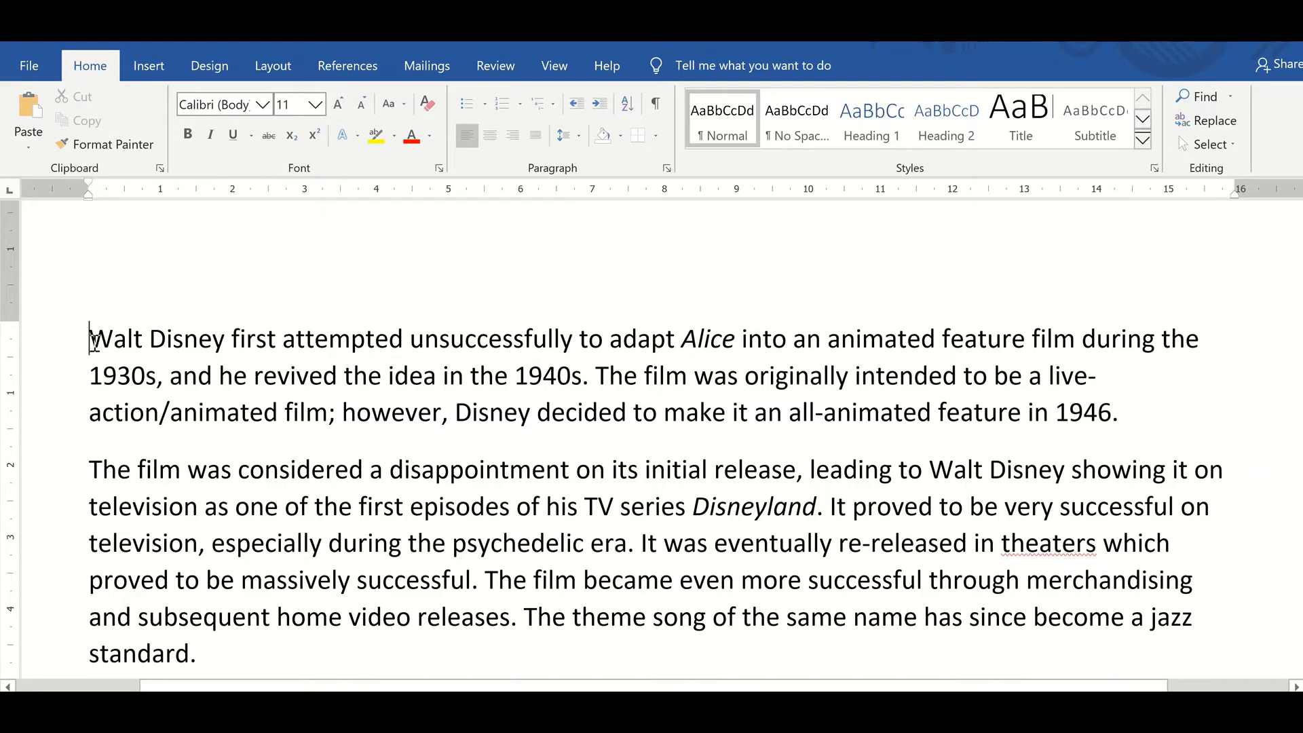
Step: Set the font of "Walt Disney" at the start of the opening paragraph to Bahnschrift SemiBold
key(shift+Right)
key(shift+Right)
key(shift+Right)
key(shift+Right)
key(shift+Right)
key(shift+Right)
key(shift+Right)
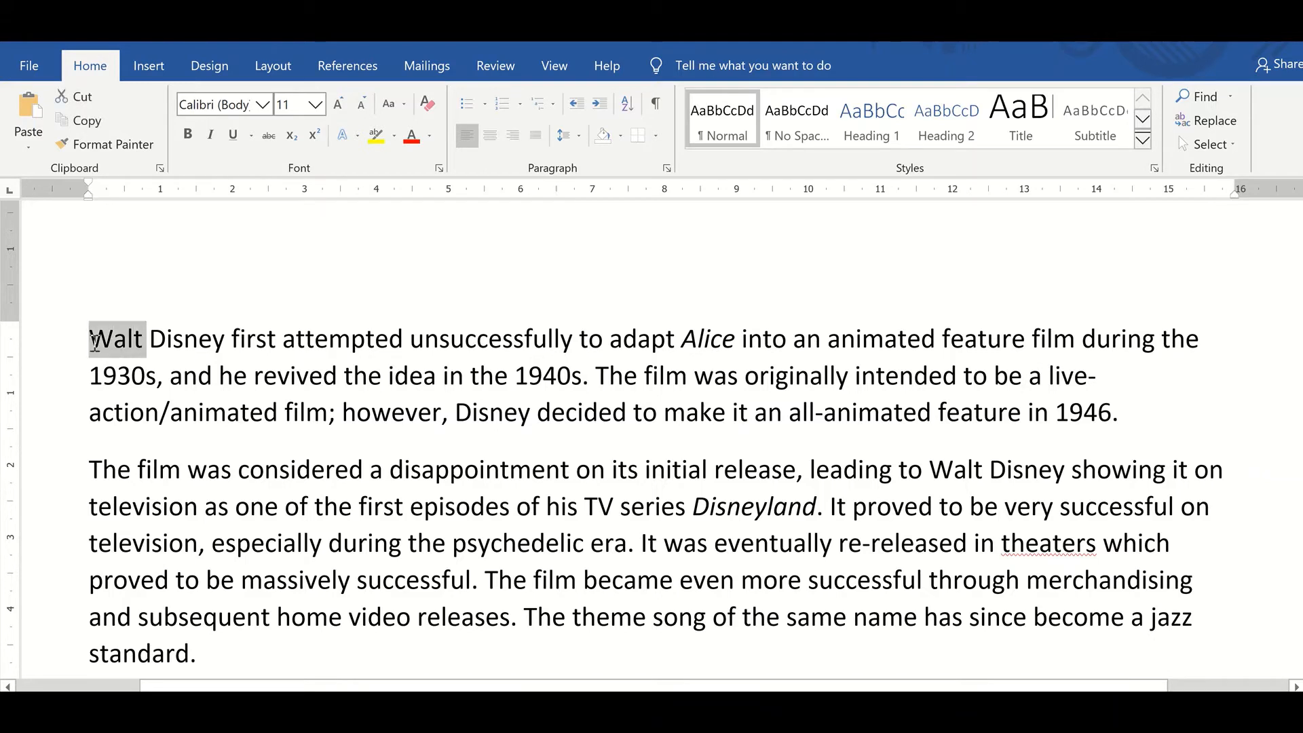
key(shift+Right)
key(shift+Right)
key(shift+Right)
key(shift+Right)
key(shift+Right)
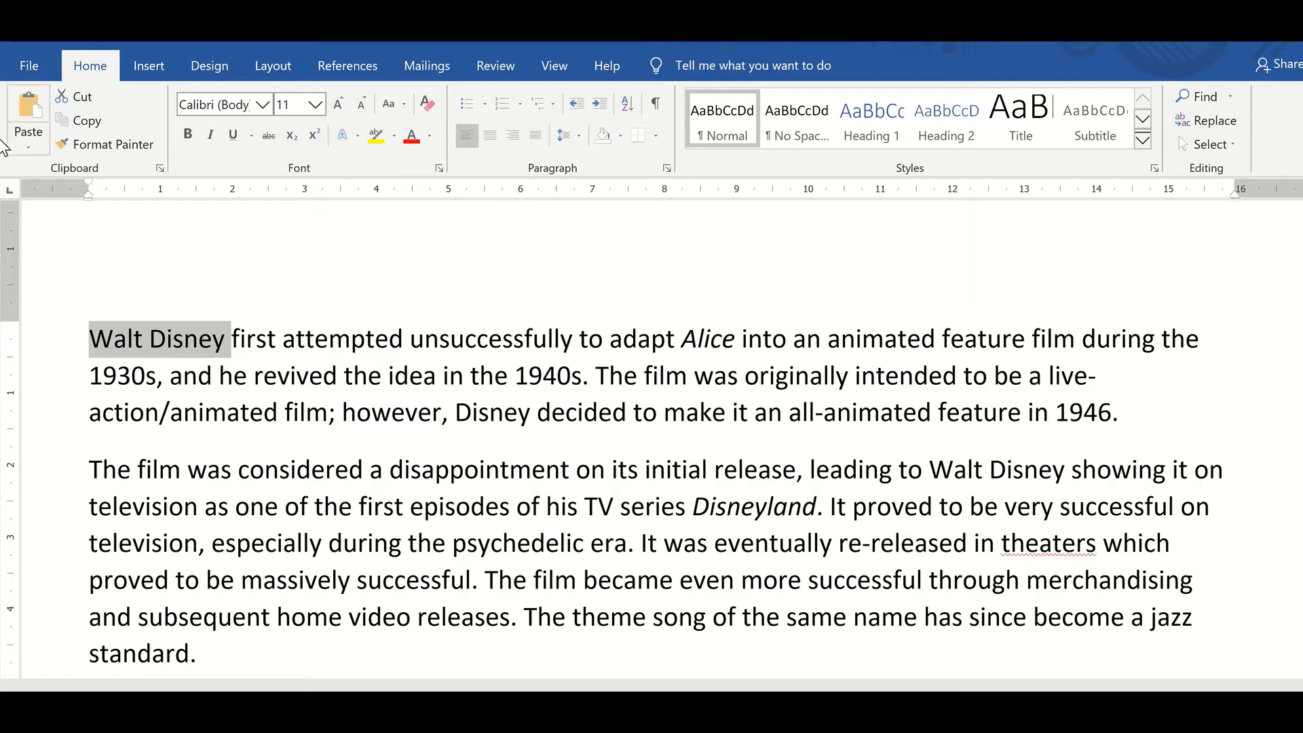
click(262, 108)
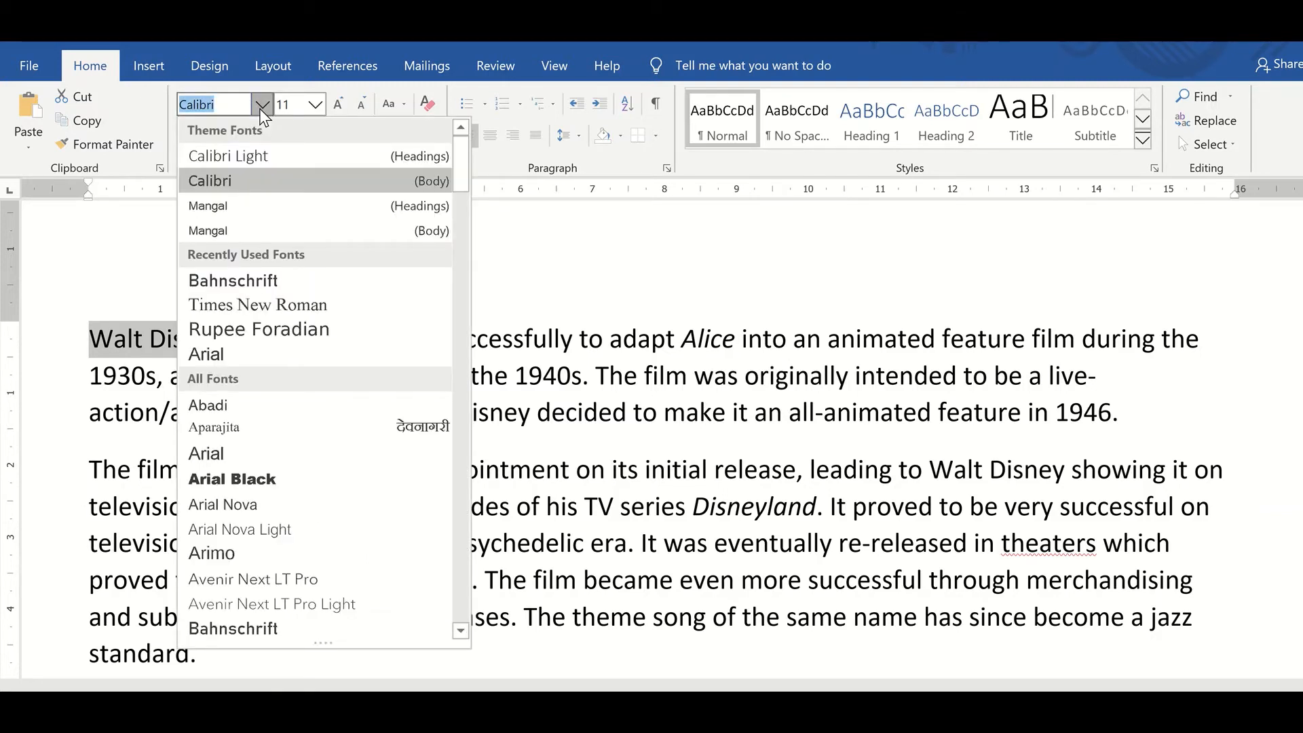
scroll(304, 234, down, 2)
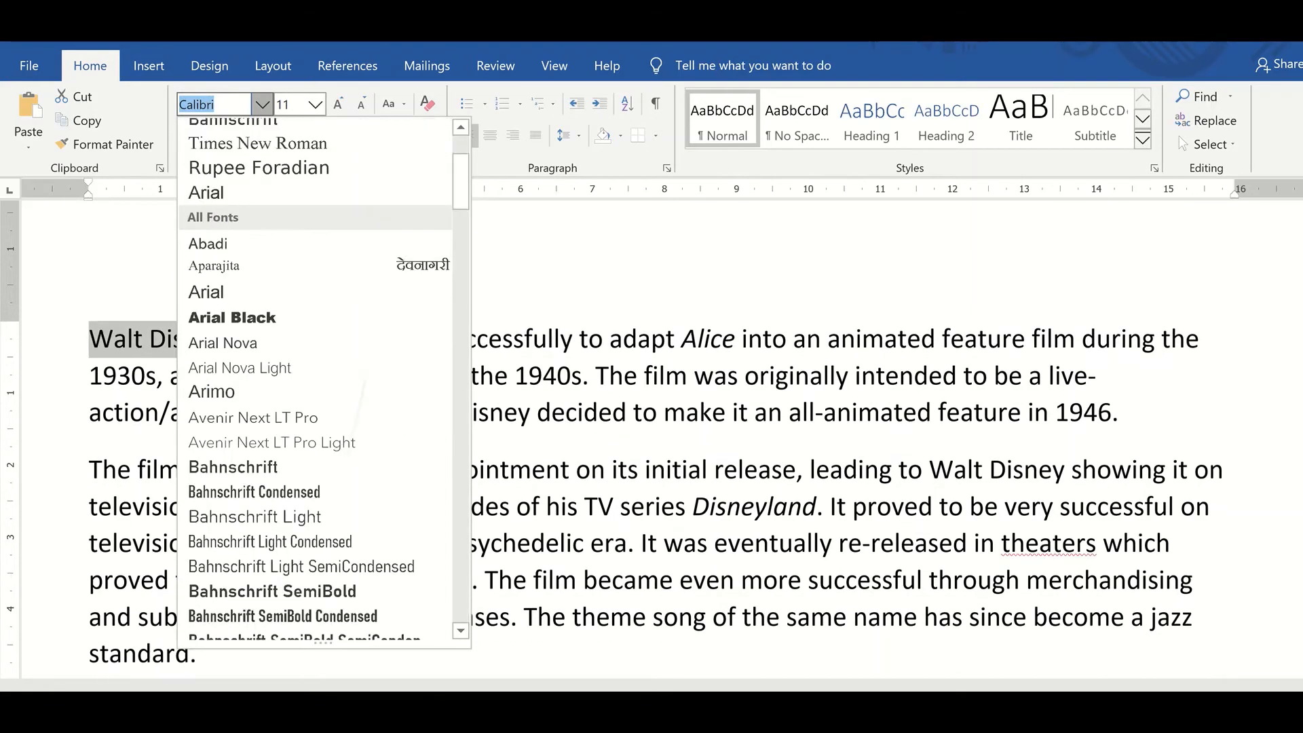
scroll(304, 233, down, 2)
click(299, 415)
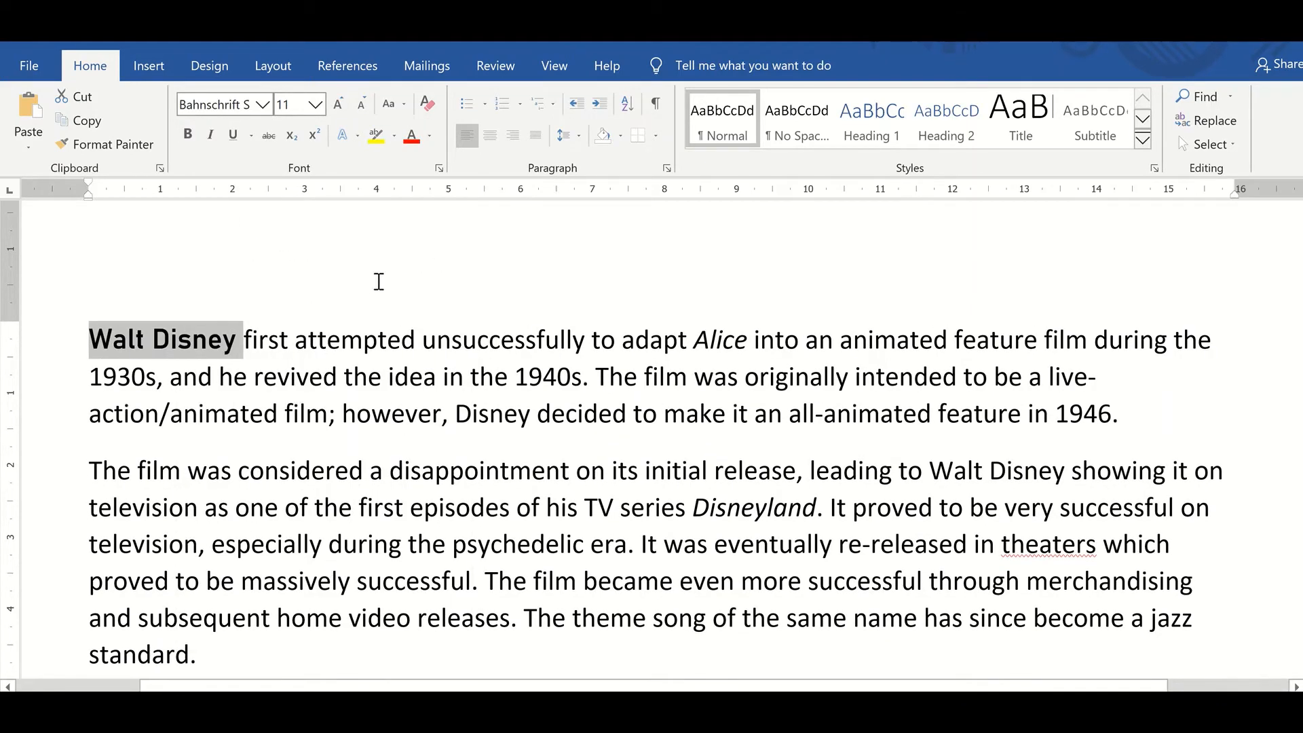
Step: Set the opening words "Walt Disney" to font size 24 and colour them dark red
click(315, 106)
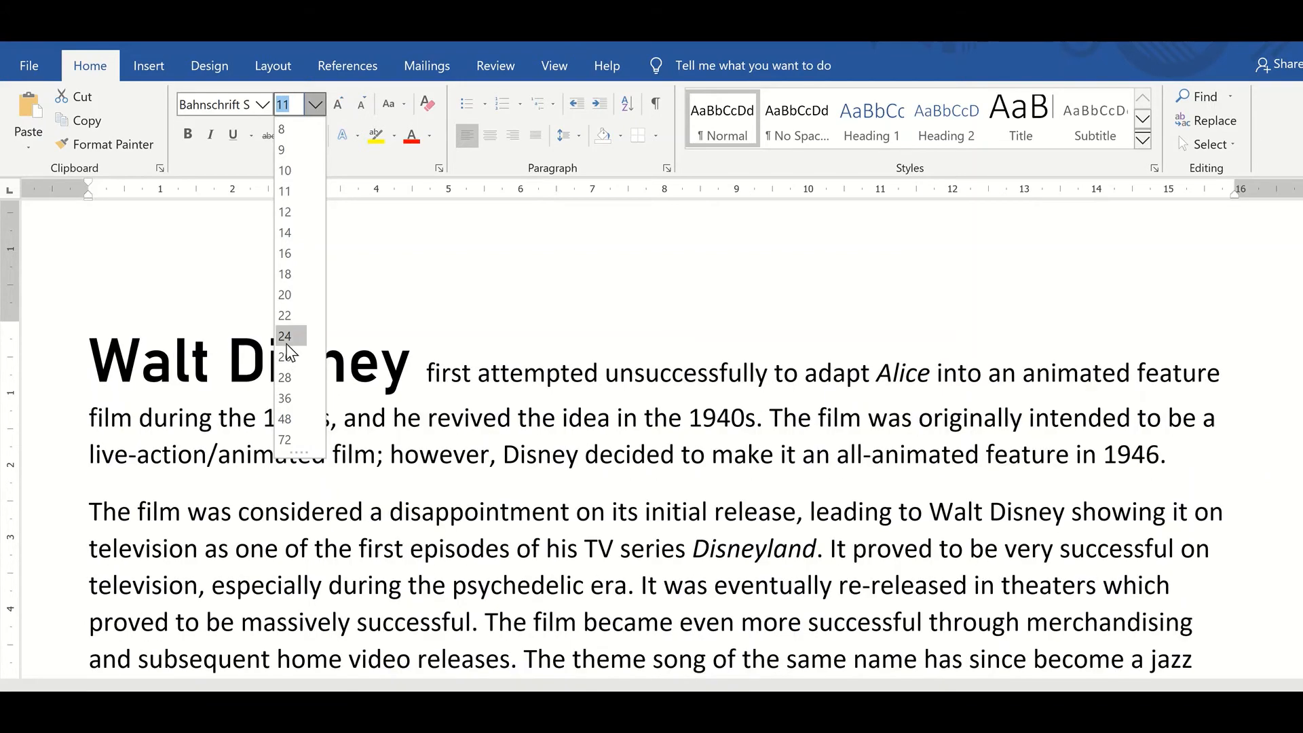
click(286, 344)
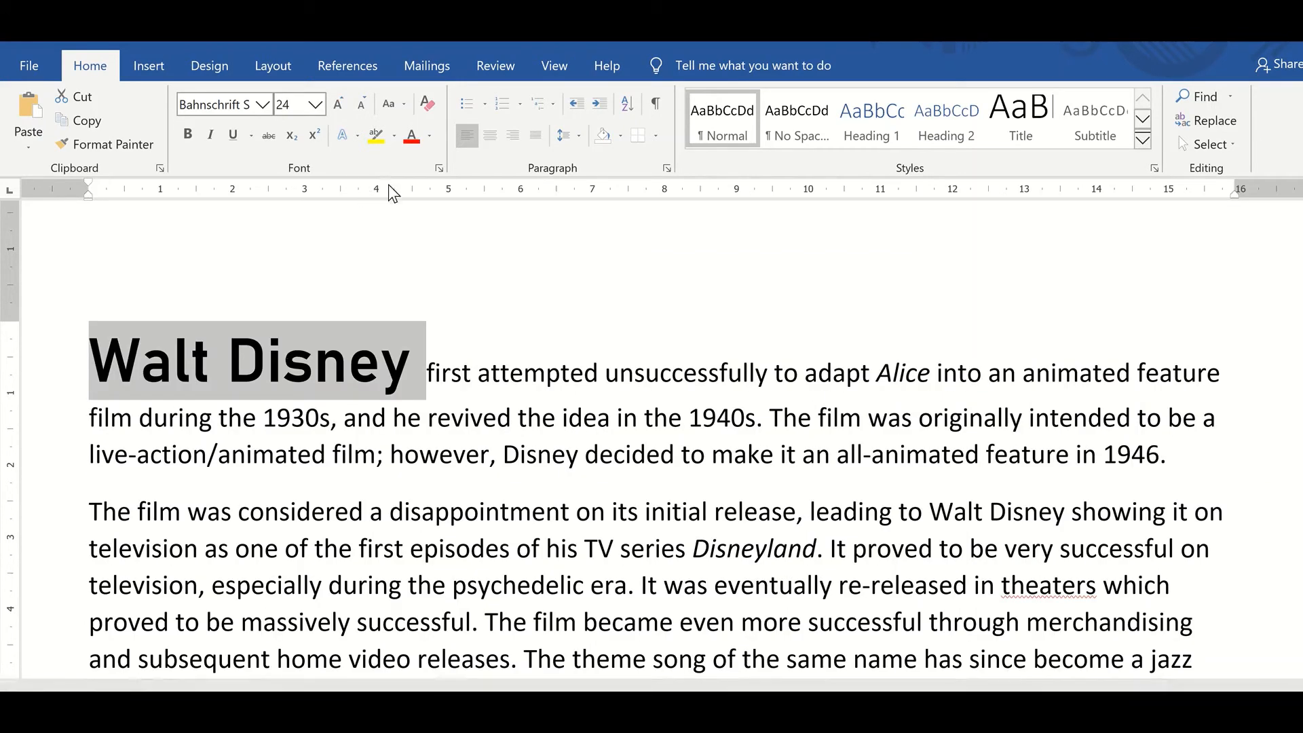
click(432, 141)
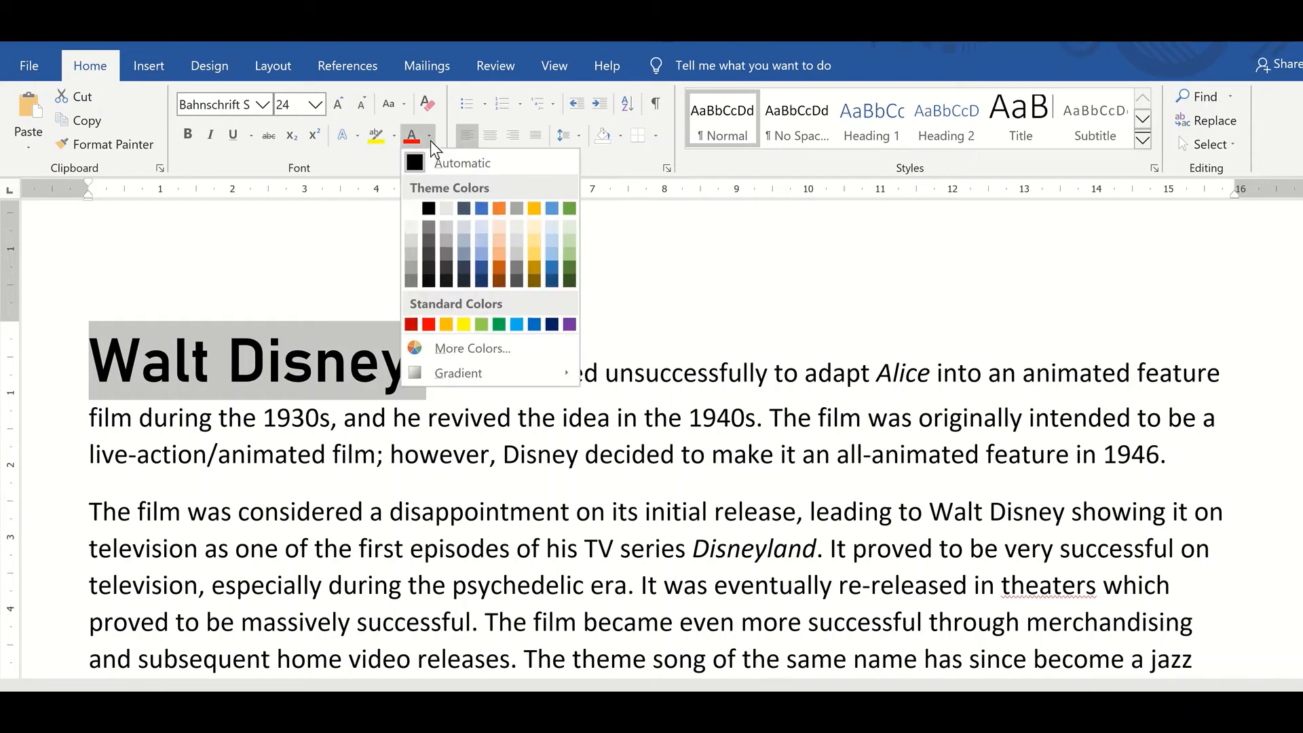
click(474, 398)
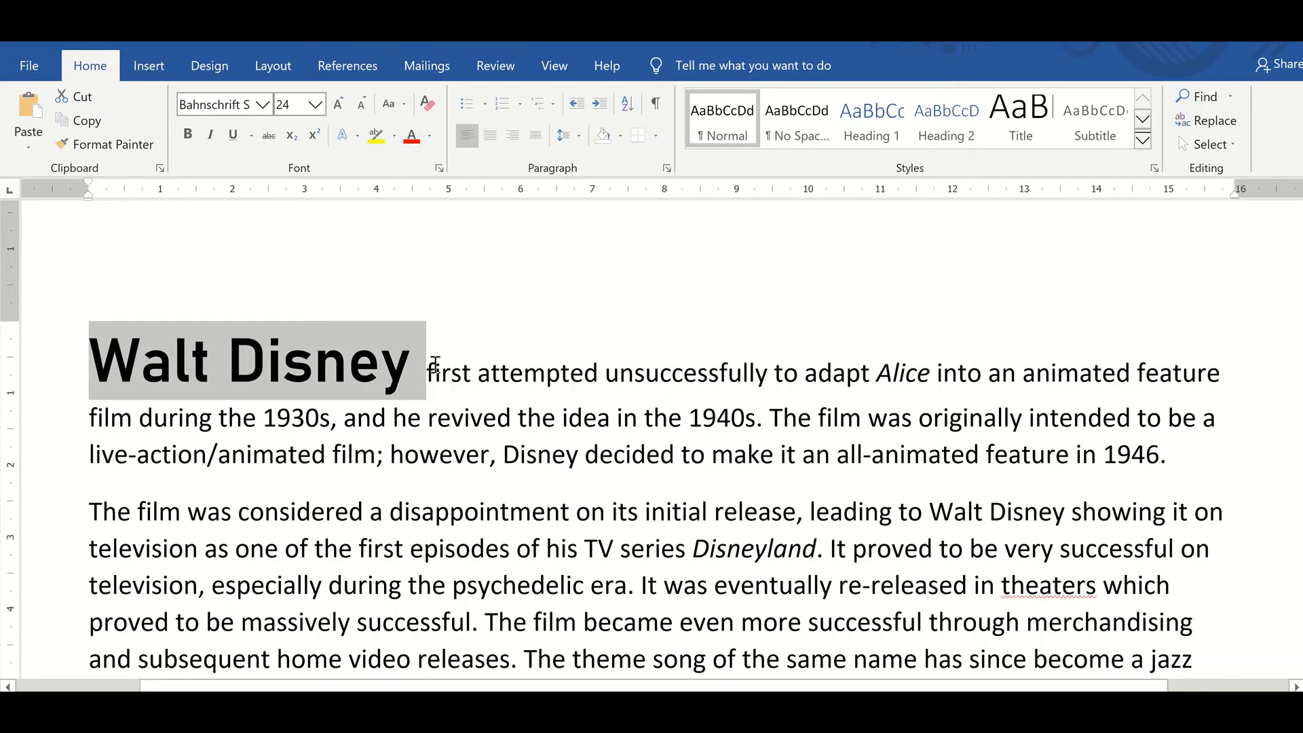
click(431, 140)
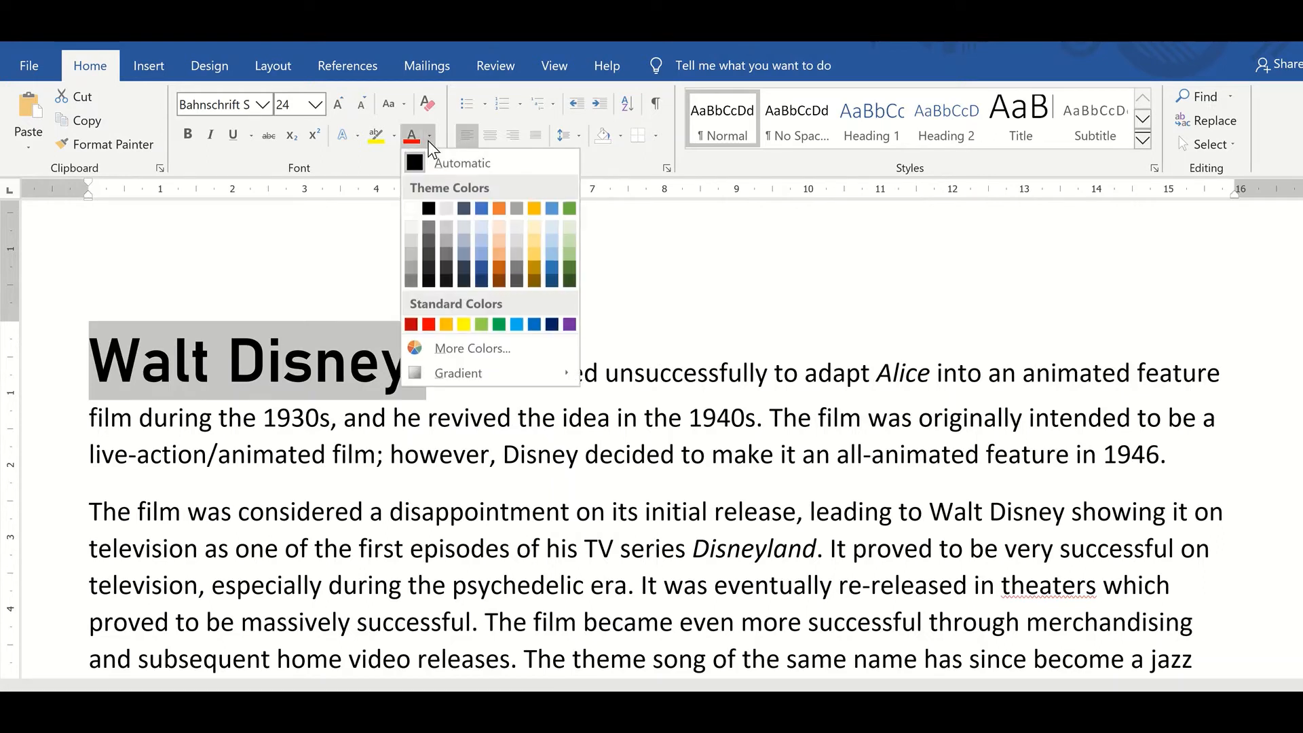
click(416, 327)
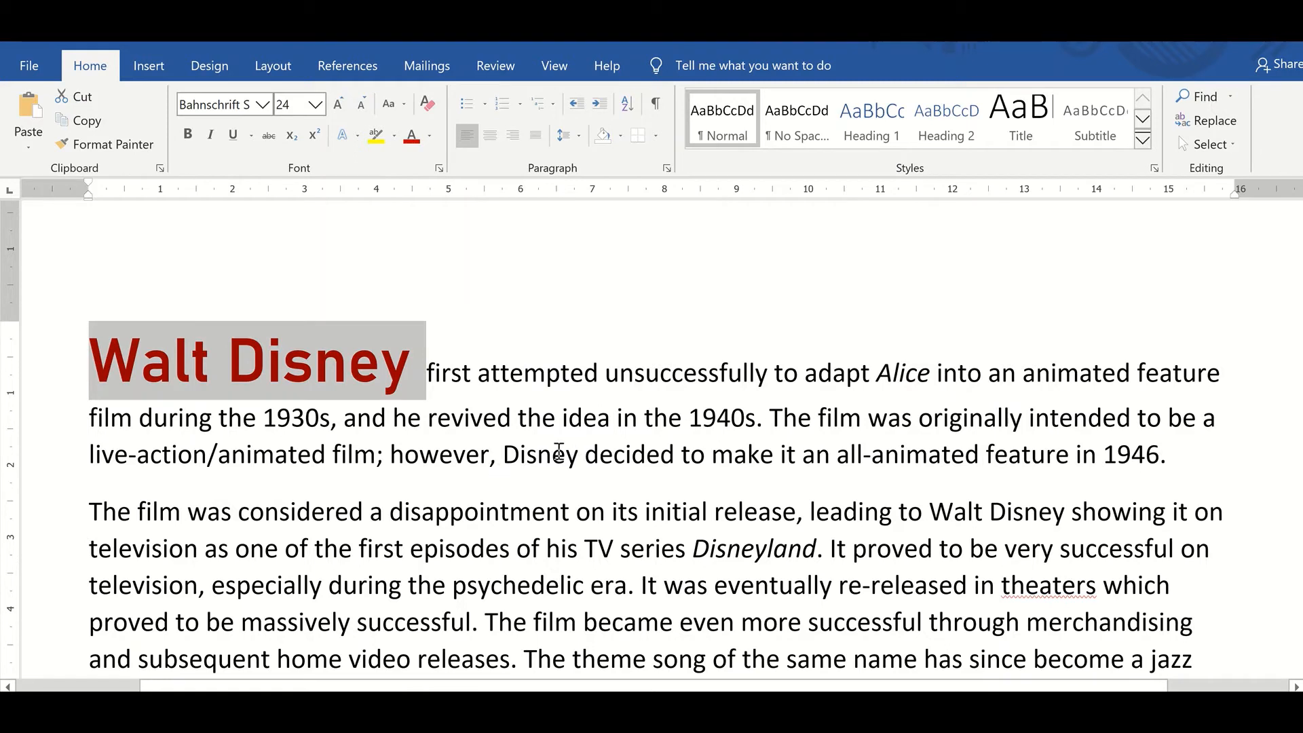
Step: Colour the word "Disney" in the third line of the opening paragraph dark red
drag(507, 456, 587, 460)
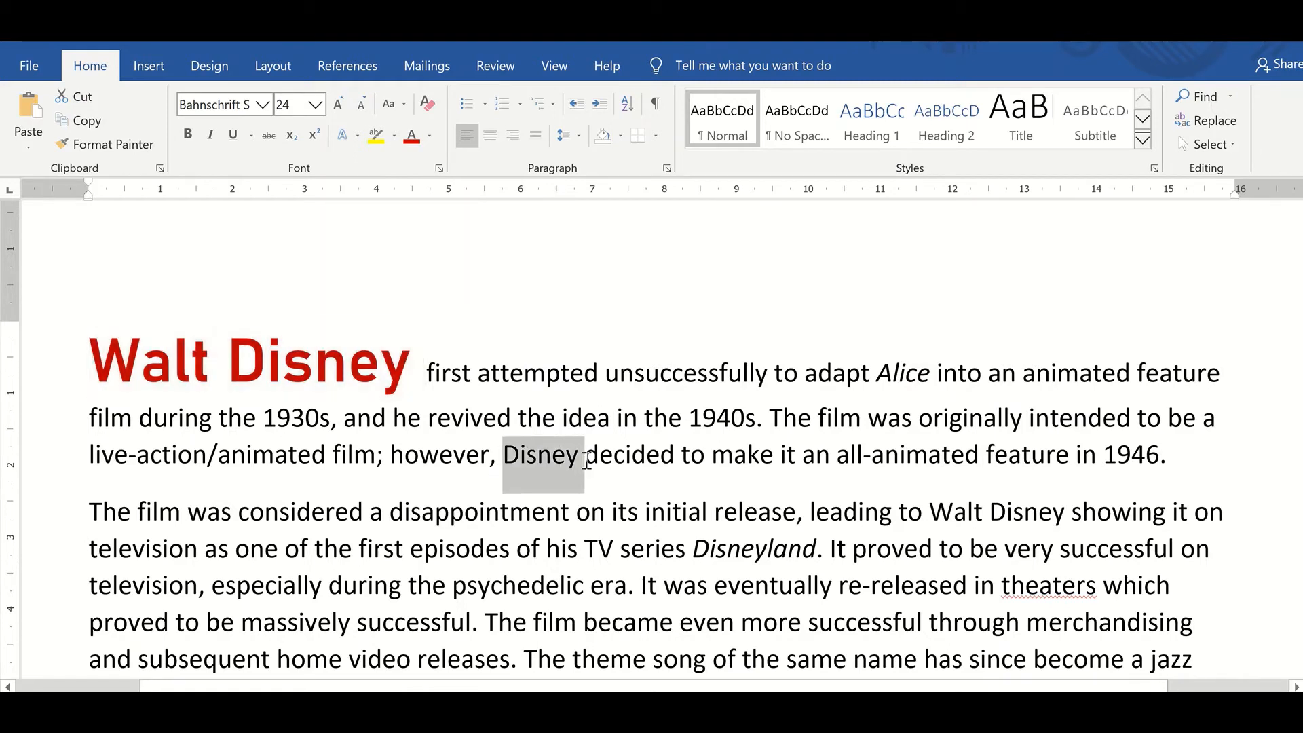
click(430, 137)
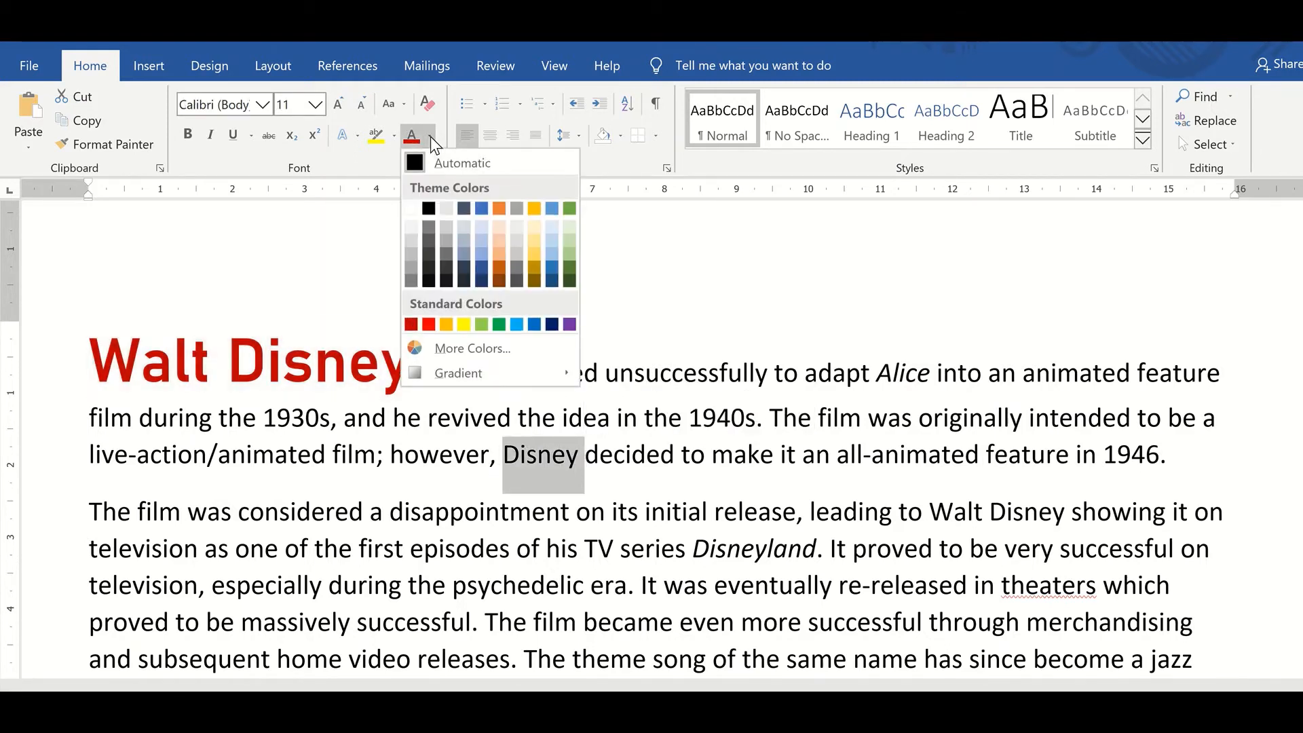
click(413, 326)
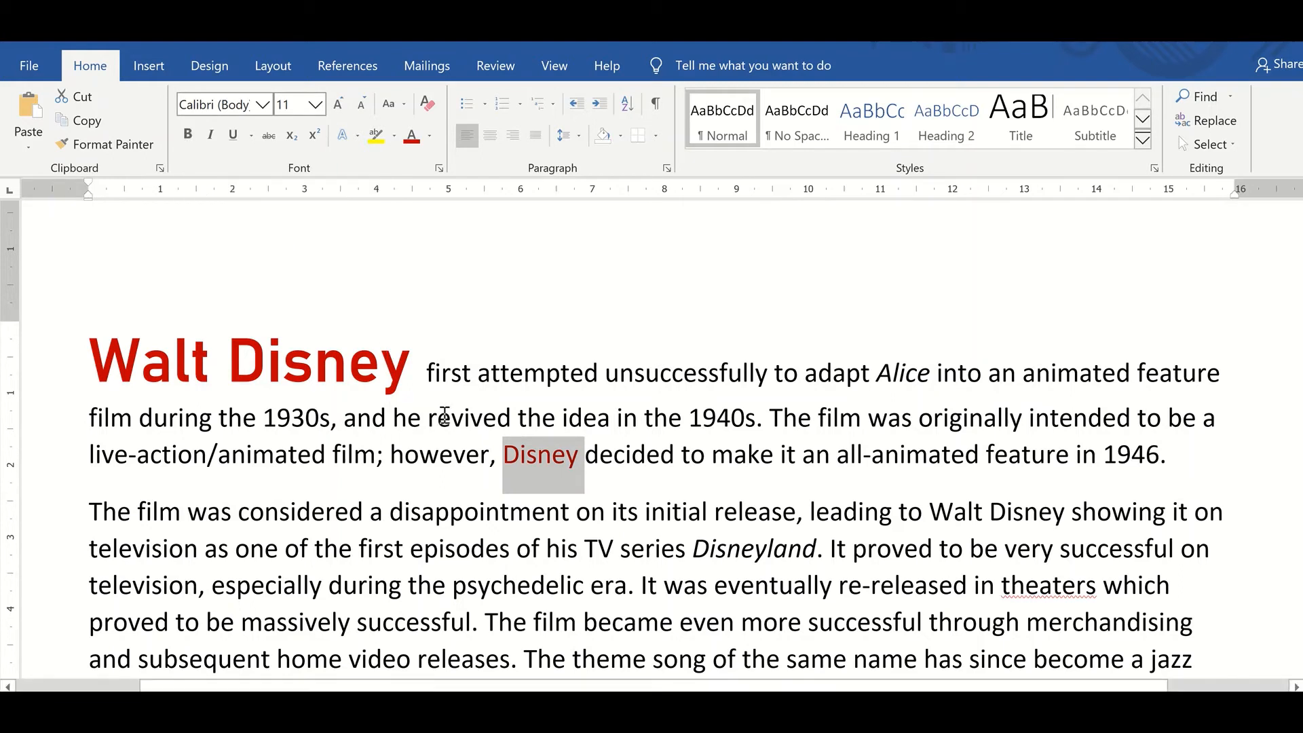
Step: Make the word "attempted" in the first line bold, italic and underlined
drag(479, 373, 605, 373)
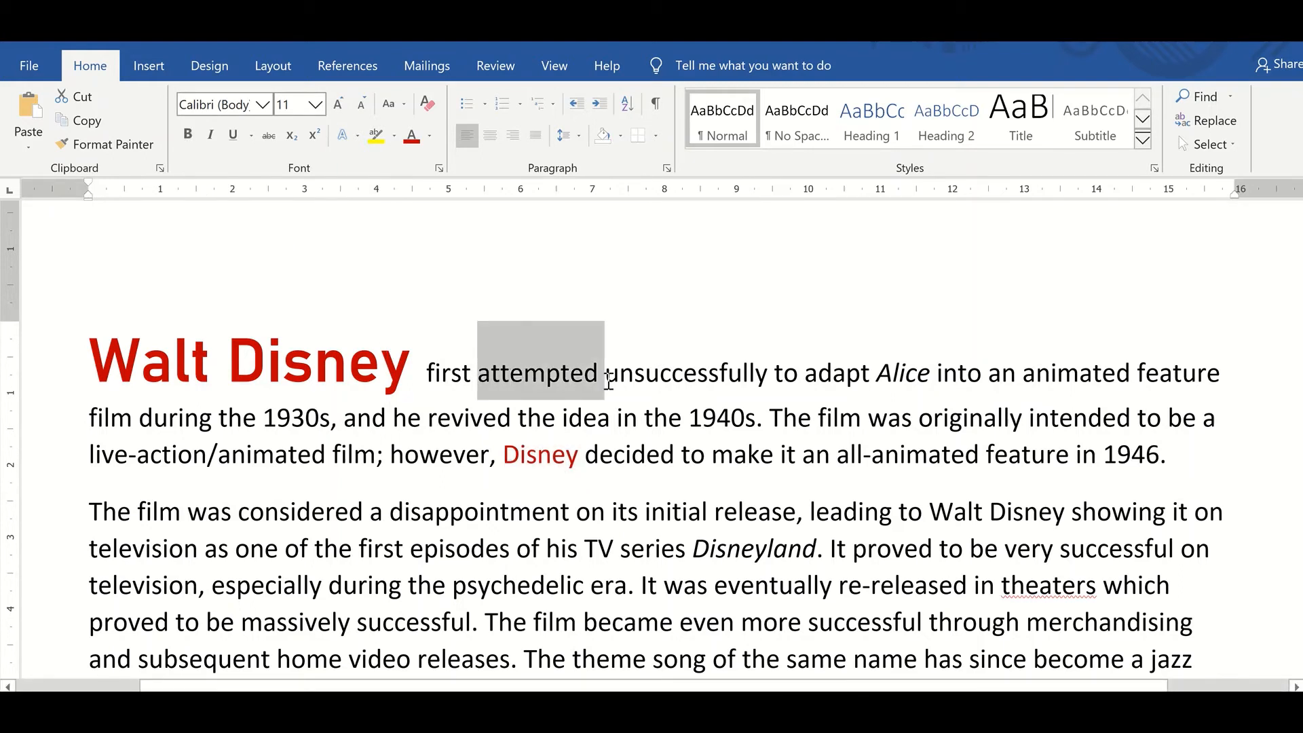
click(189, 134)
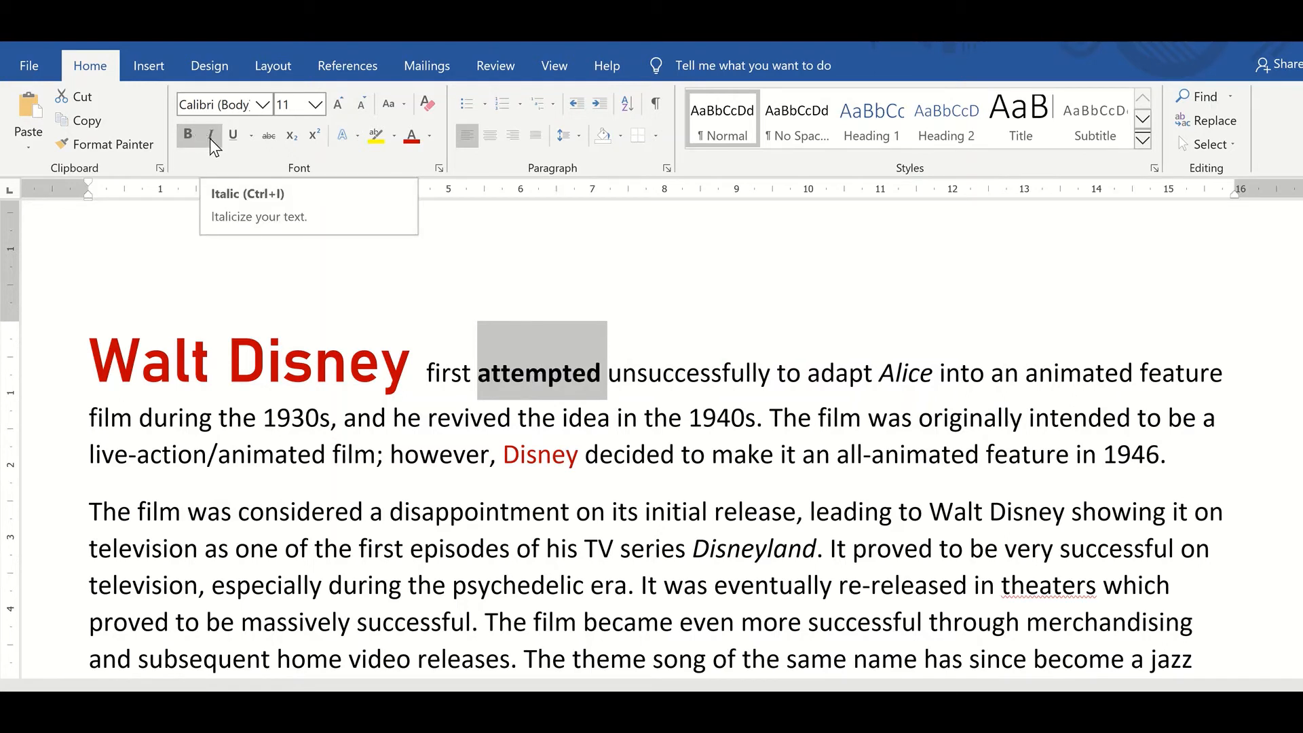
click(210, 138)
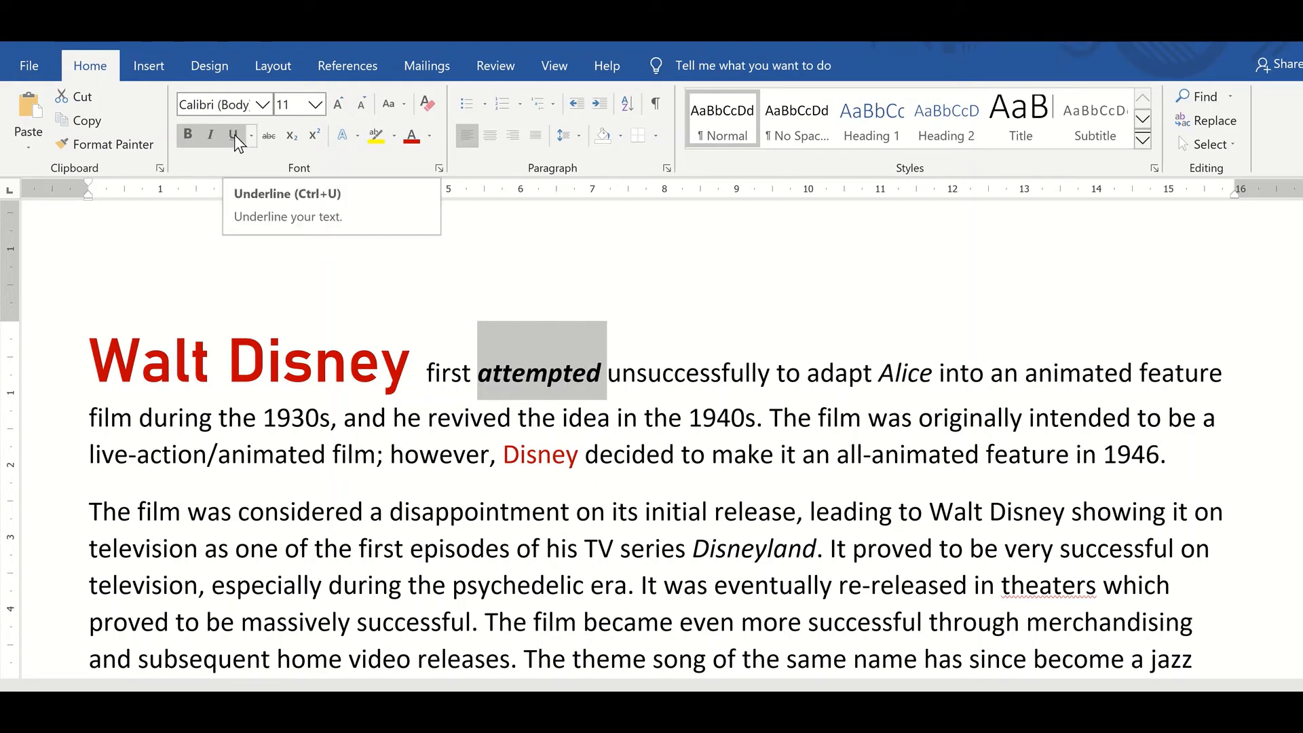
click(234, 134)
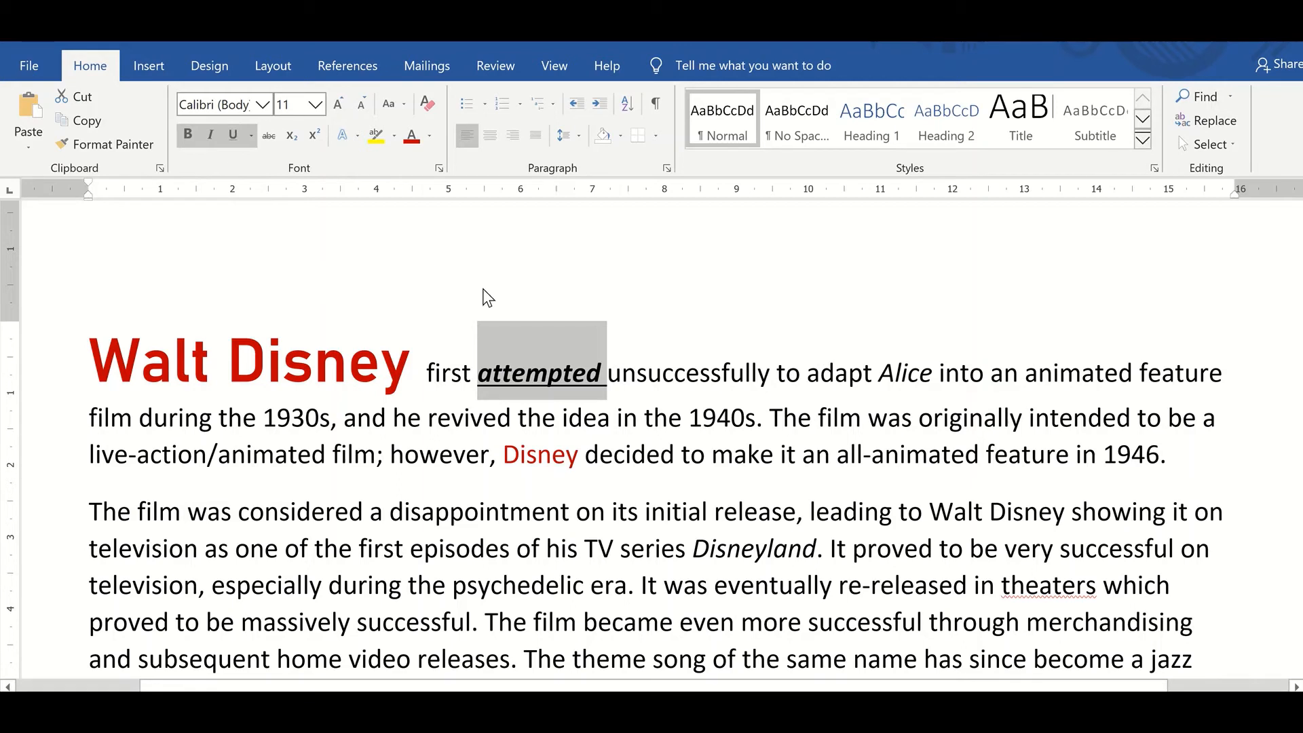
Step: Apply strikethrough to the word "The" in the second line of the opening paragraph
click(813, 416)
double_click(813, 417)
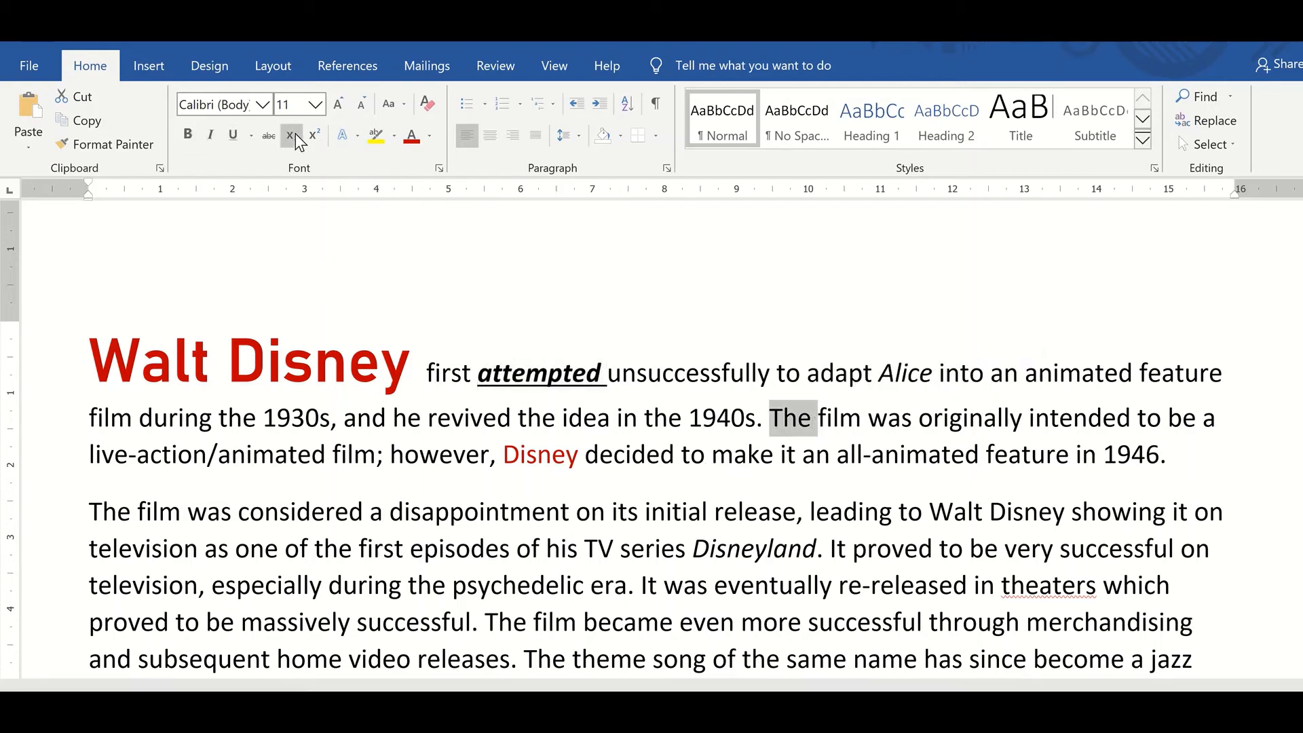
click(267, 135)
Step: Grow the struck-through word "The" to size 14, then shrink it back to size 11
click(338, 104)
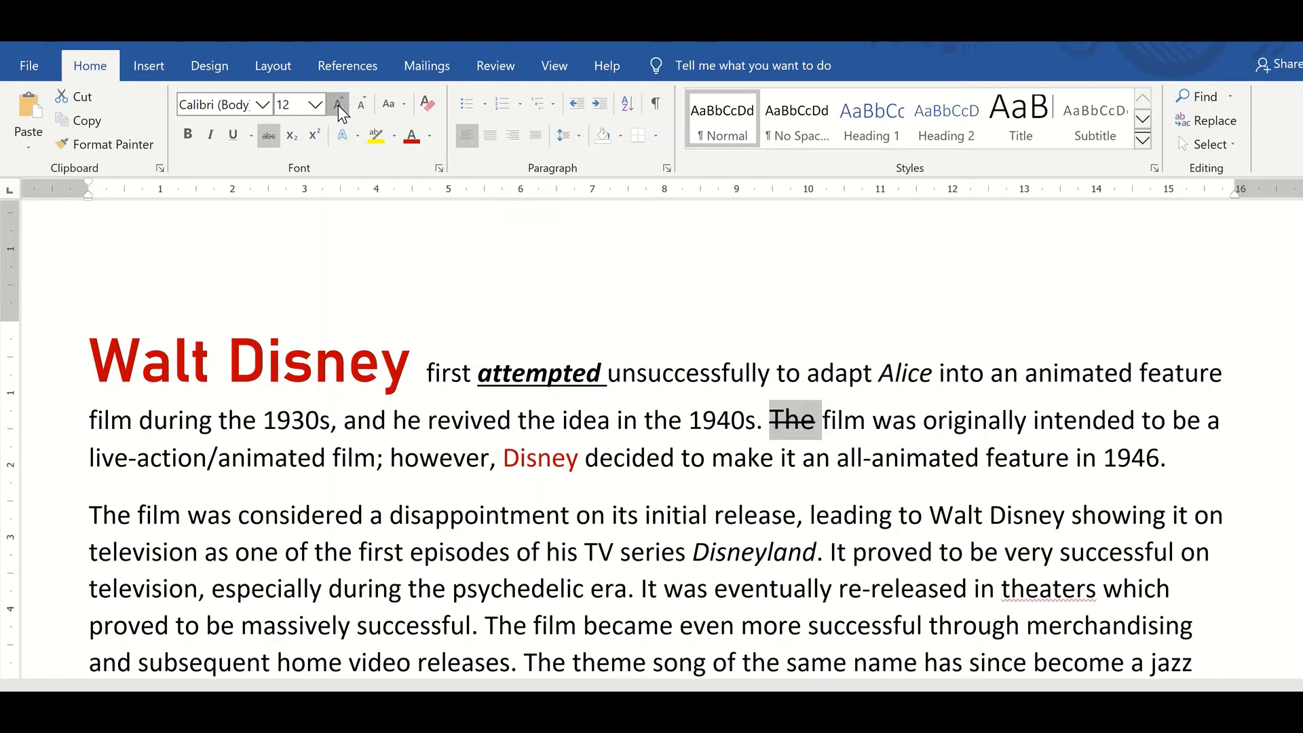
click(338, 105)
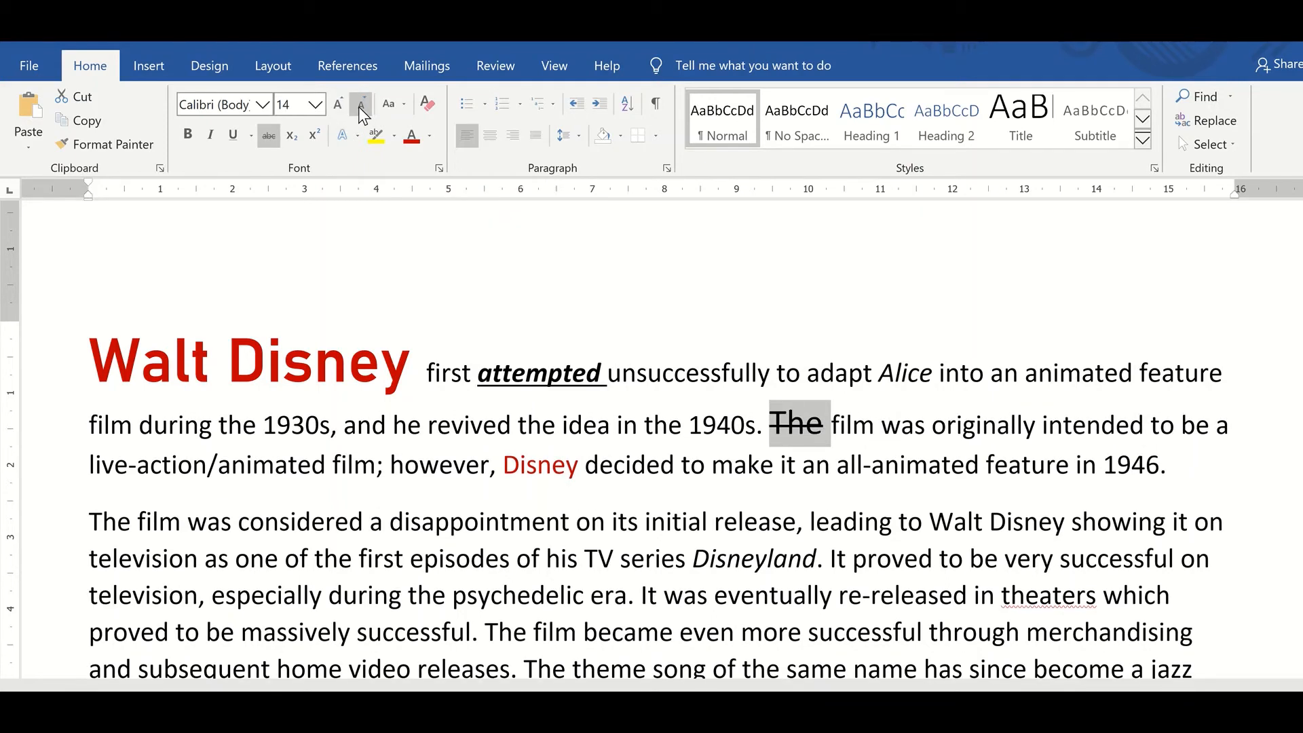
click(360, 104)
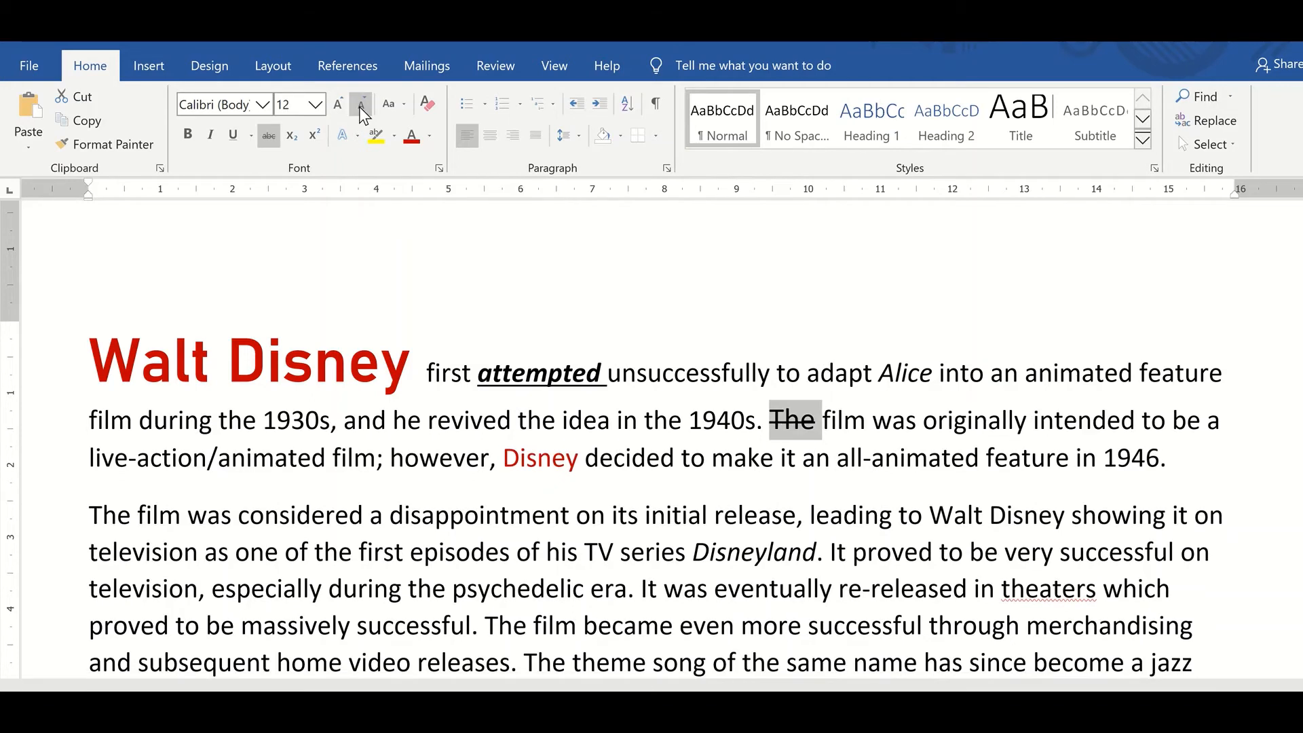
click(360, 105)
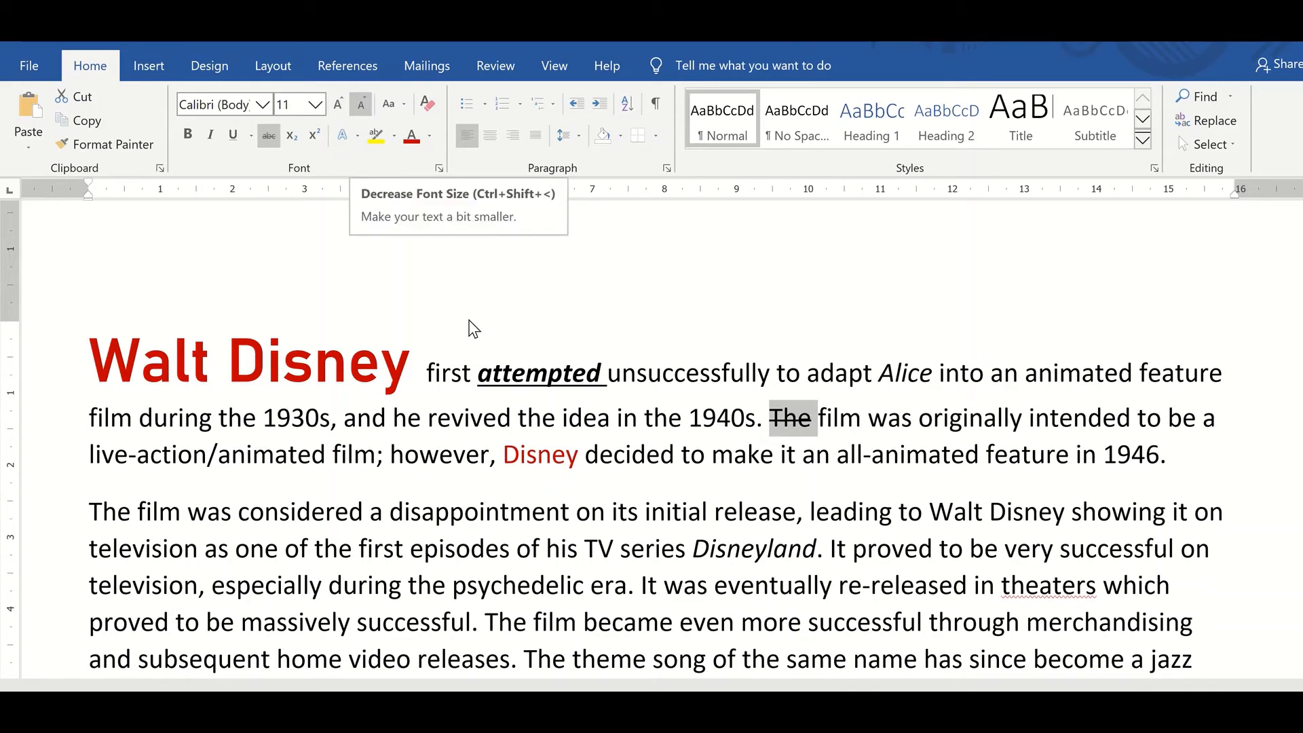
Step: Give the struck-through word "The" the white text effect with orange outline and the first reflection variation, then deselect it
click(345, 140)
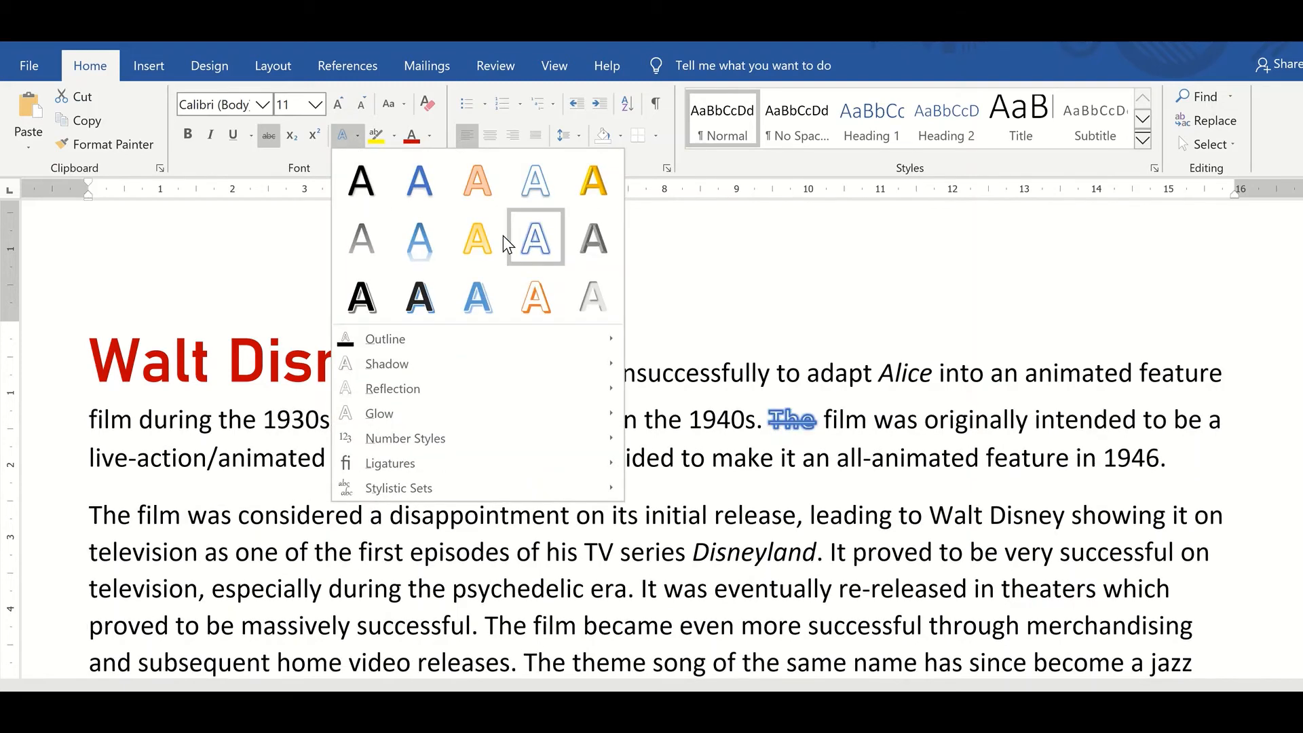
click(538, 309)
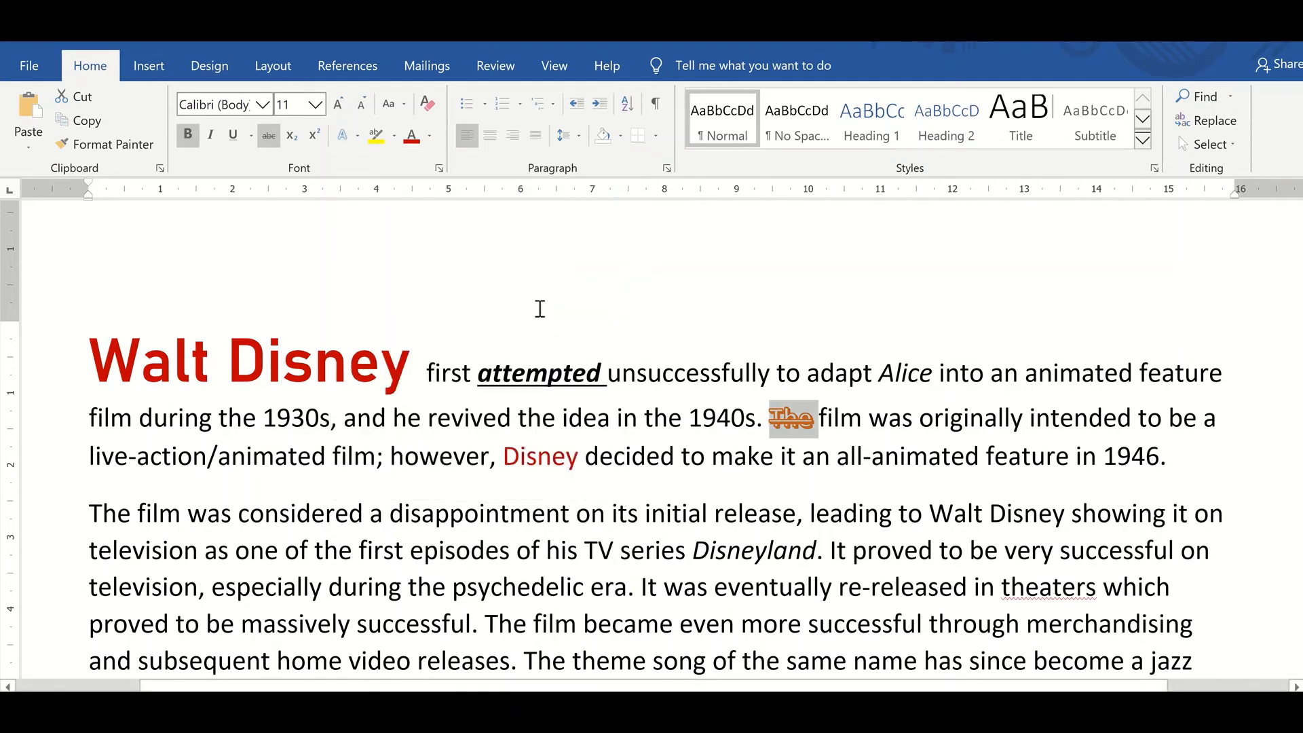
click(356, 129)
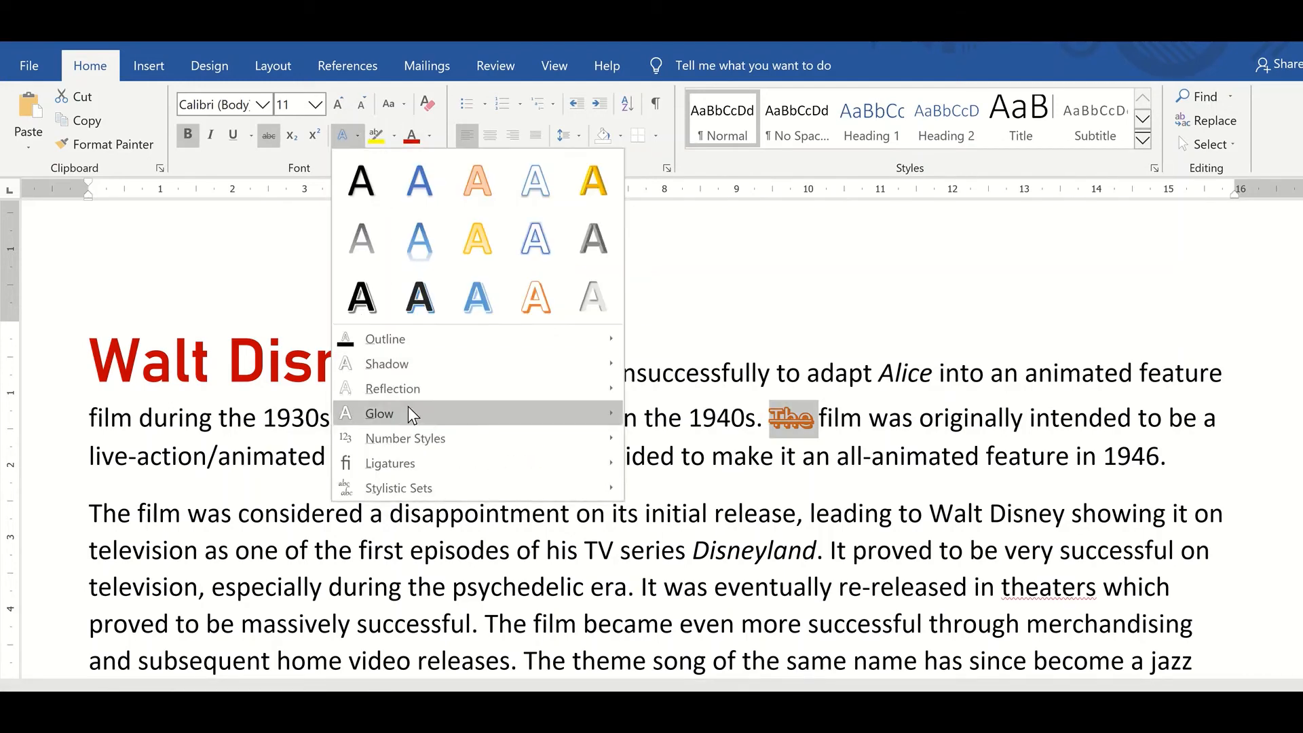
mouse_move(520, 390)
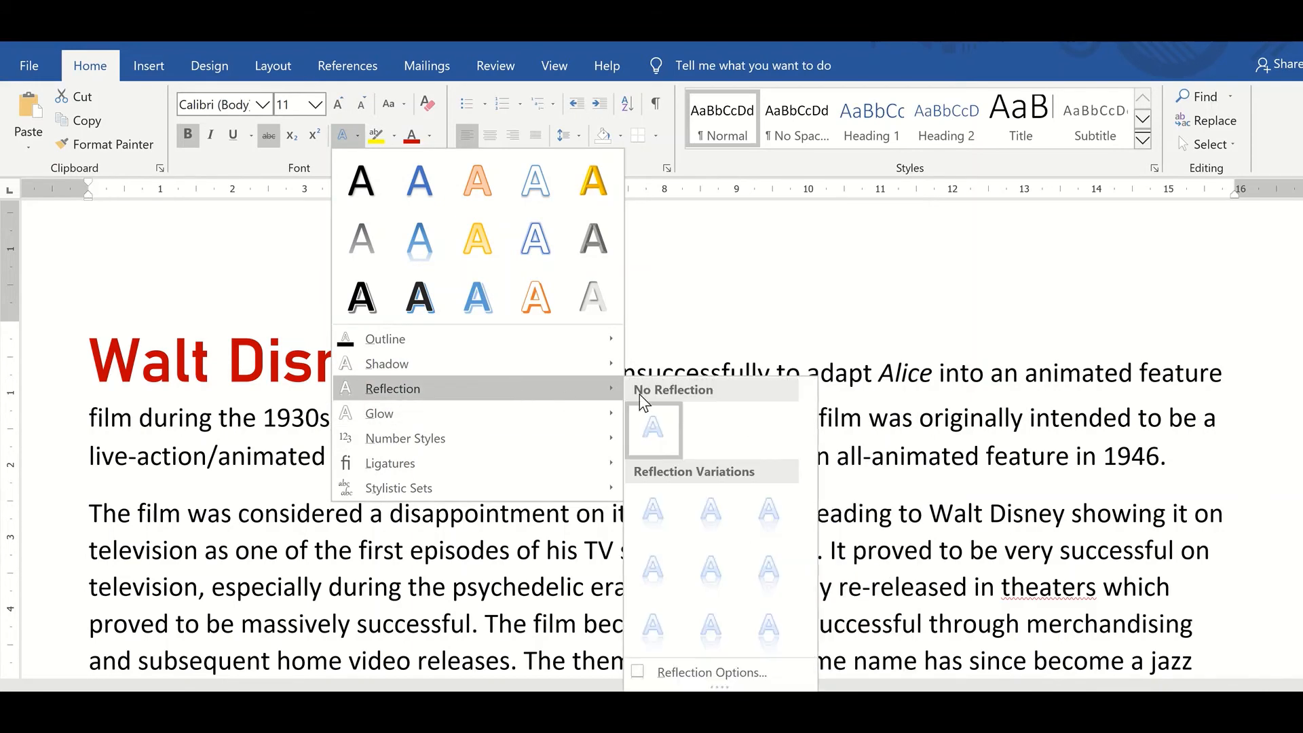
click(655, 508)
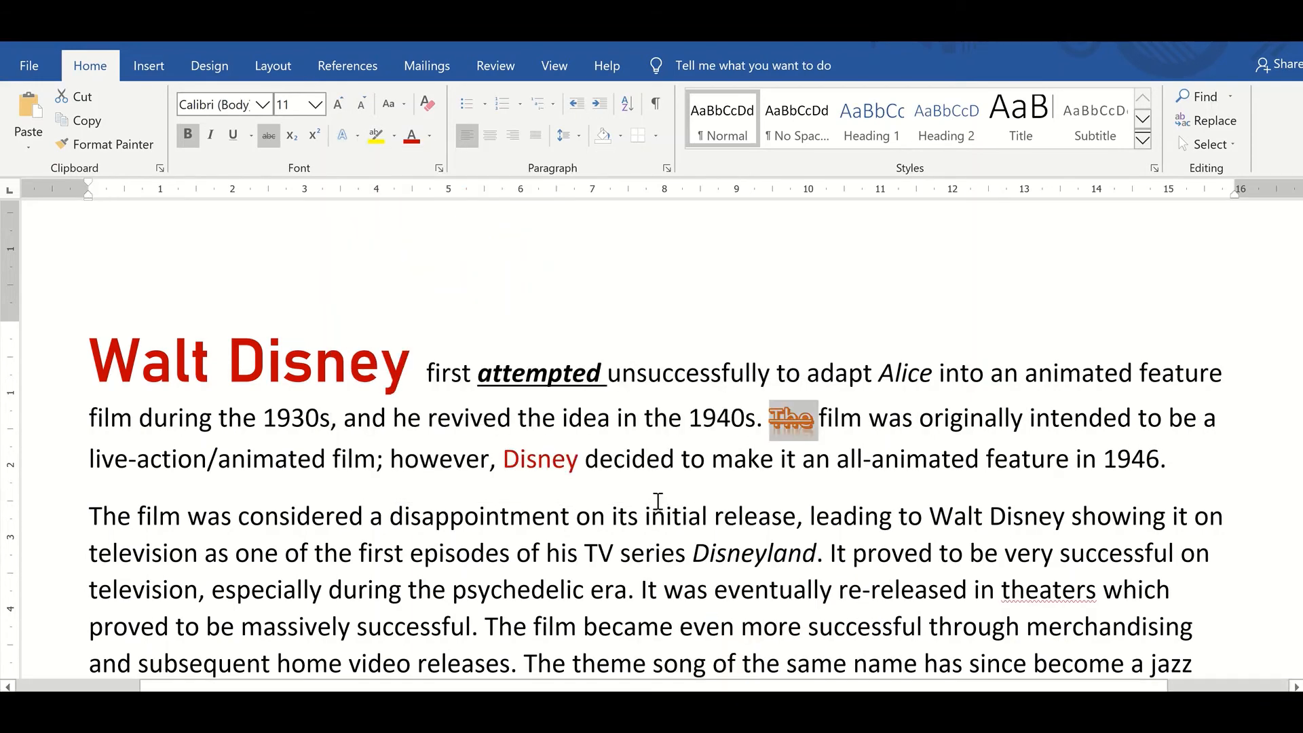
click(684, 358)
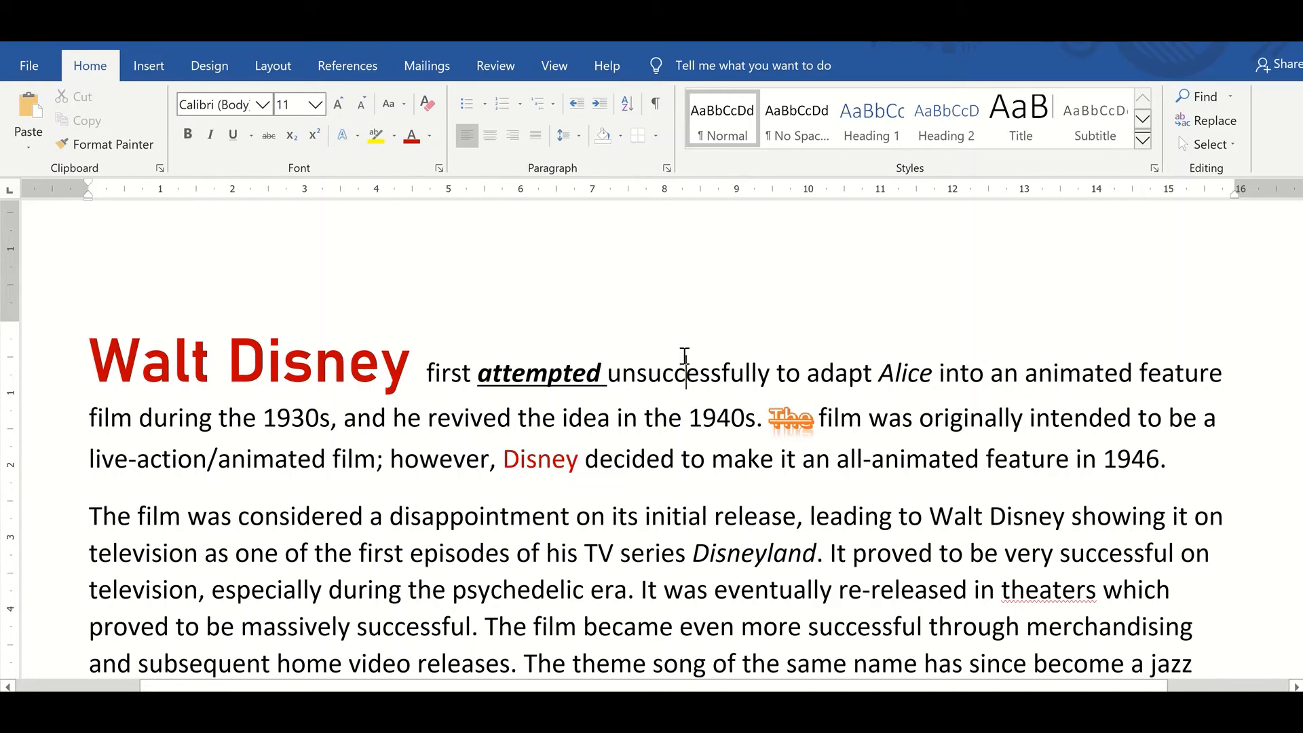
click(769, 414)
Step: Apply the white text effect with orange outline to the first two lines of the second paragraph
click(93, 521)
key(shift+Down)
key(shift+Down)
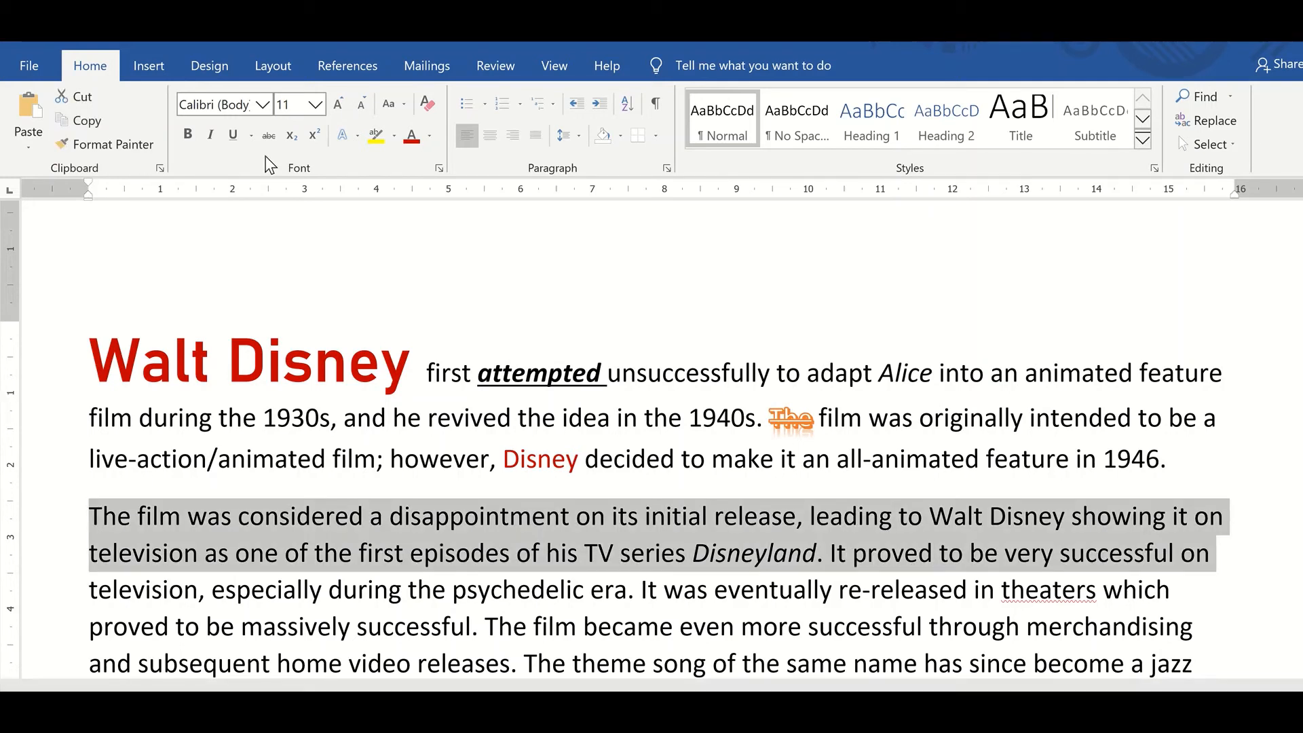
click(345, 136)
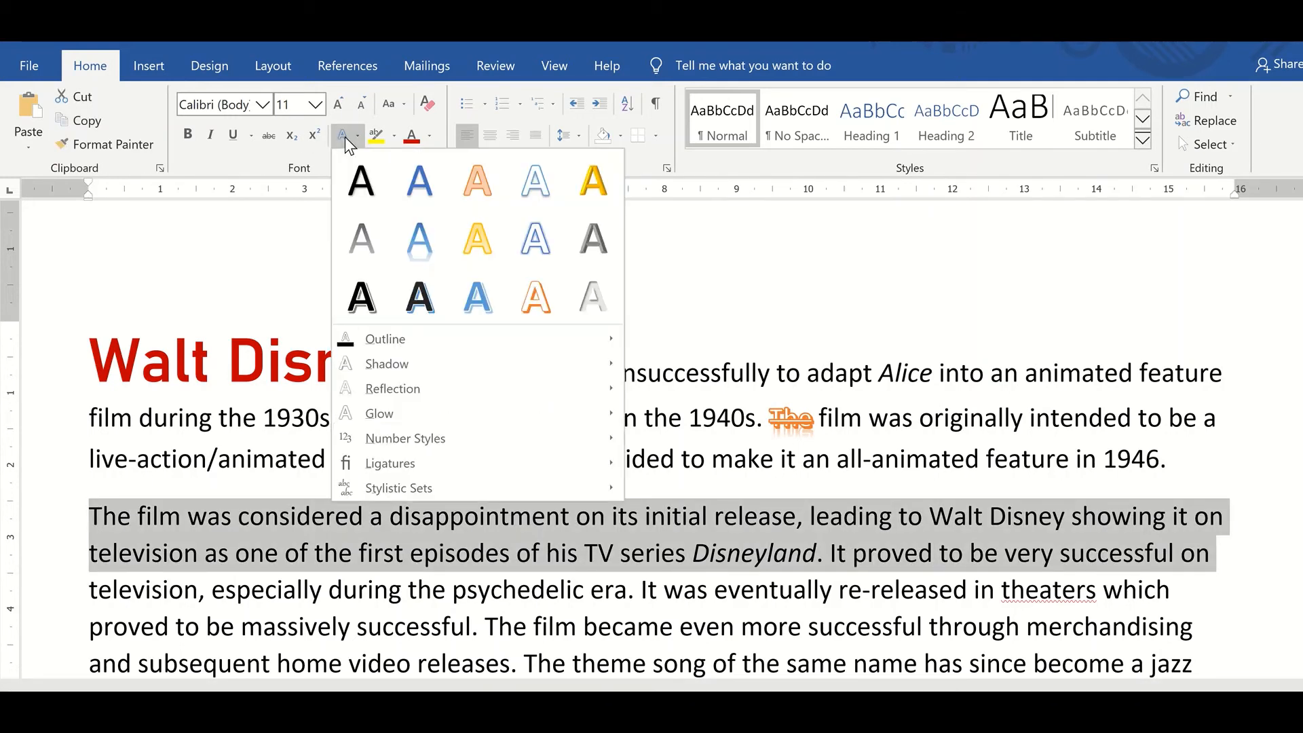
click(535, 292)
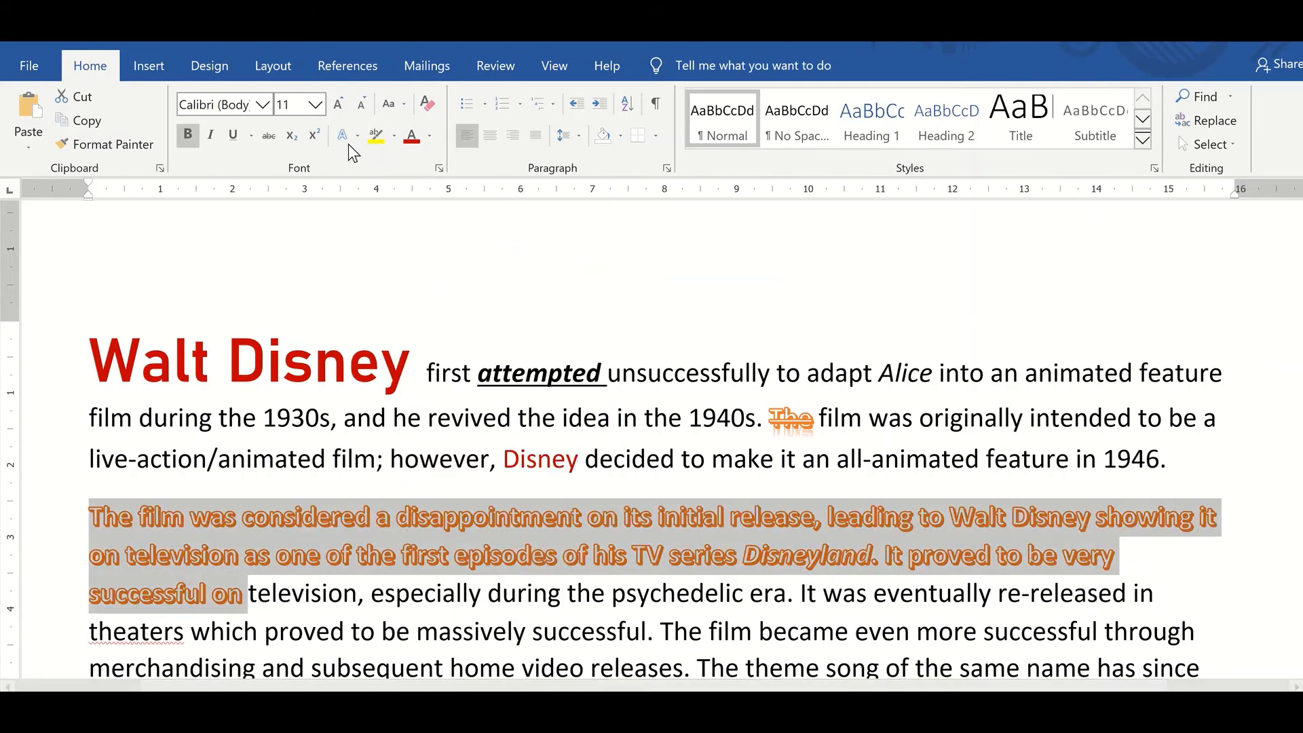
Step: Add the first inner shadow variation to the orange-outlined text in the second paragraph
click(353, 133)
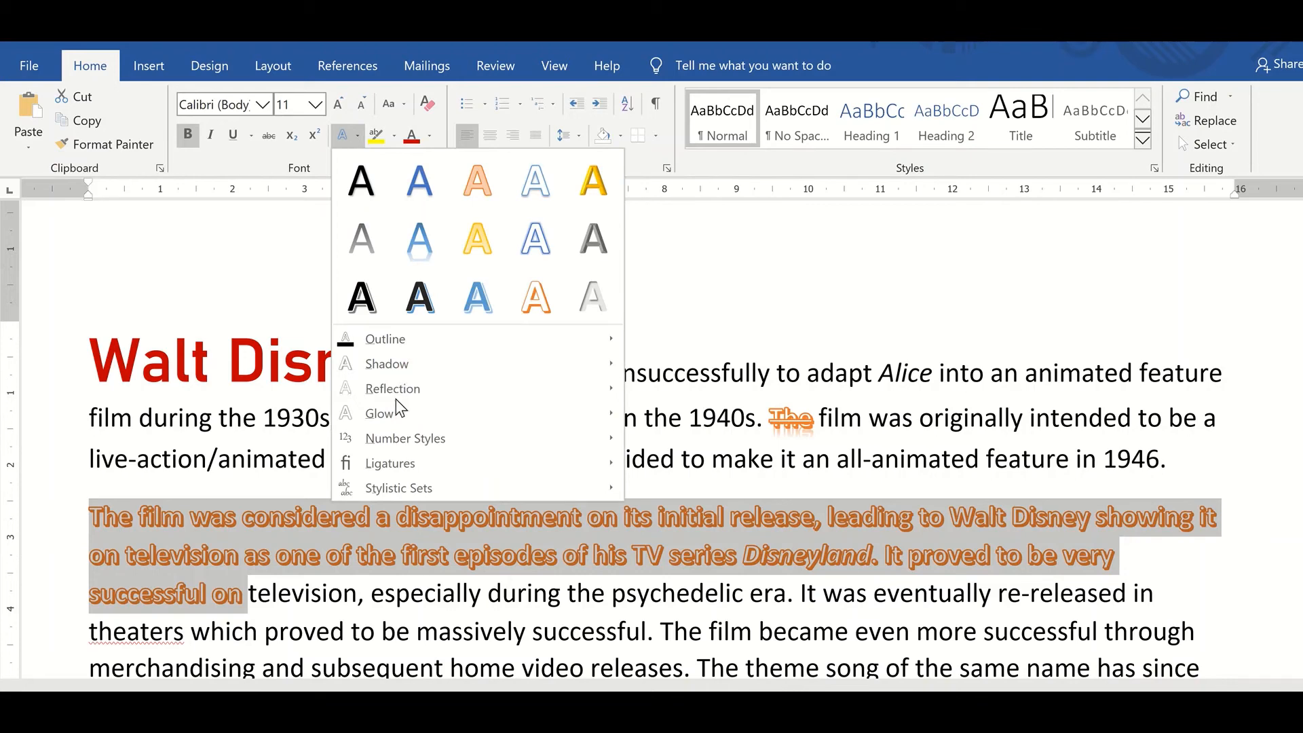
mouse_move(460, 363)
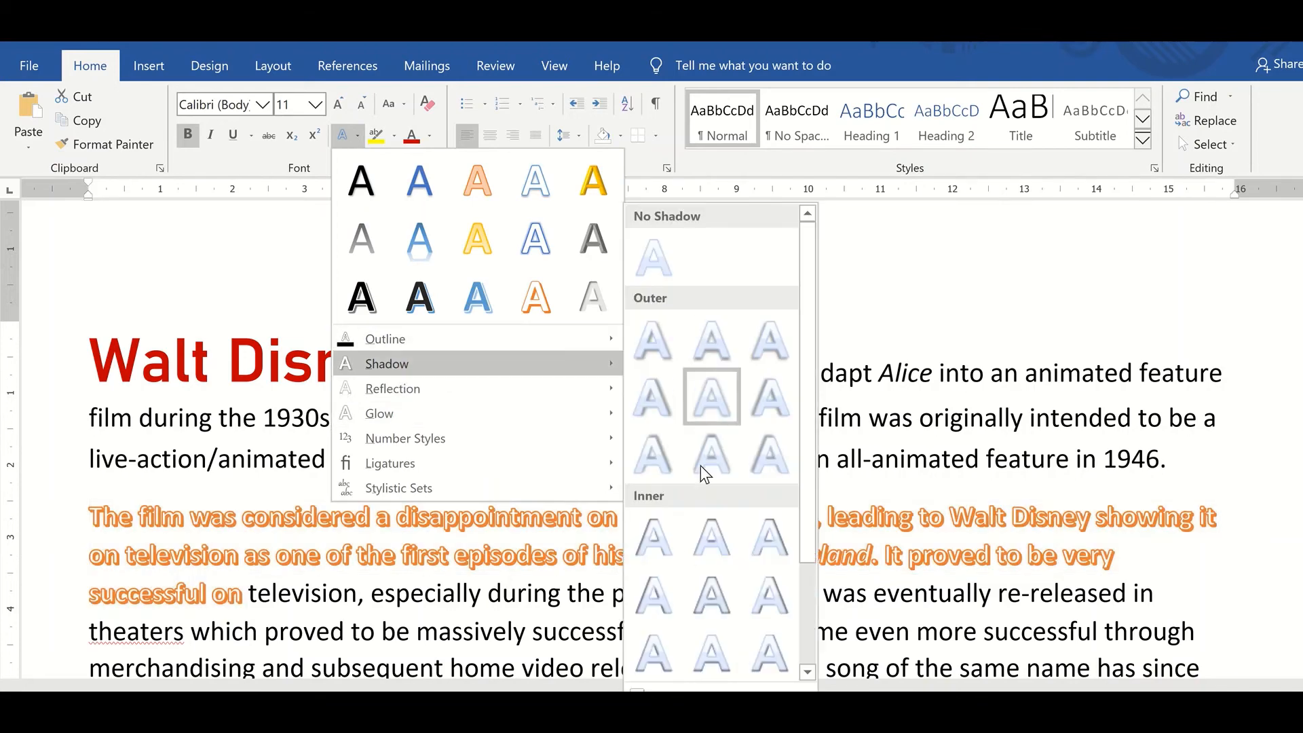
click(658, 531)
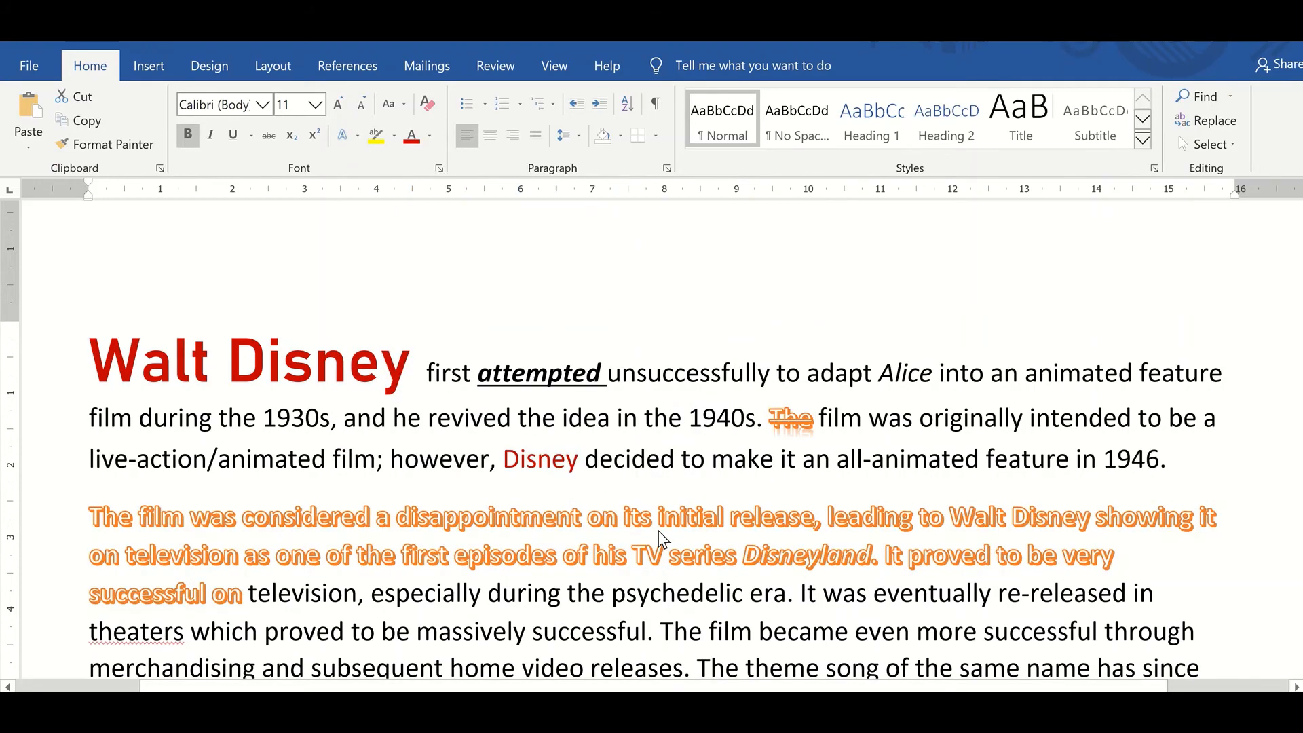
Step: Highlight the word "animated" in the first paragraph with turquoise
click(560, 590)
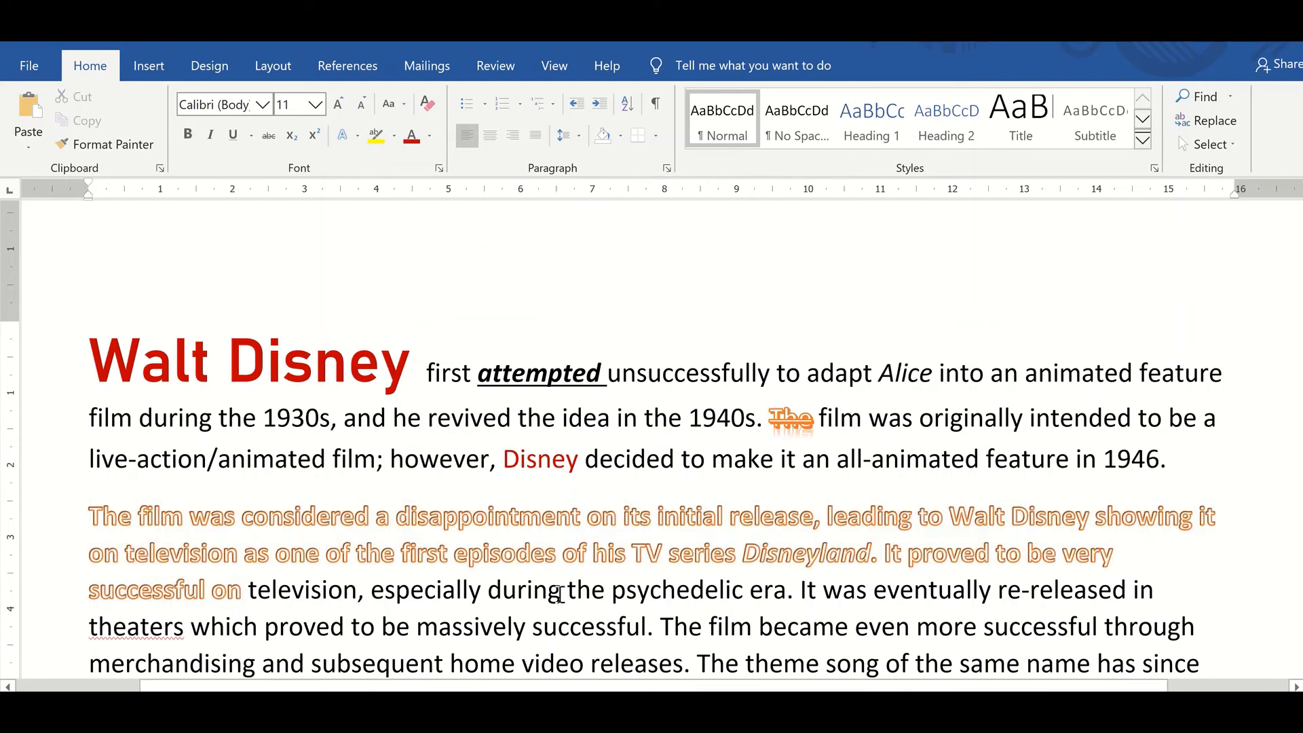
click(218, 461)
key(shift+Right)
key(shift+Right)
key(shift+Right)
key(shift+Right)
key(shift+Right)
key(shift+Right)
key(shift+Right)
key(shift+Right)
key(shift+Right)
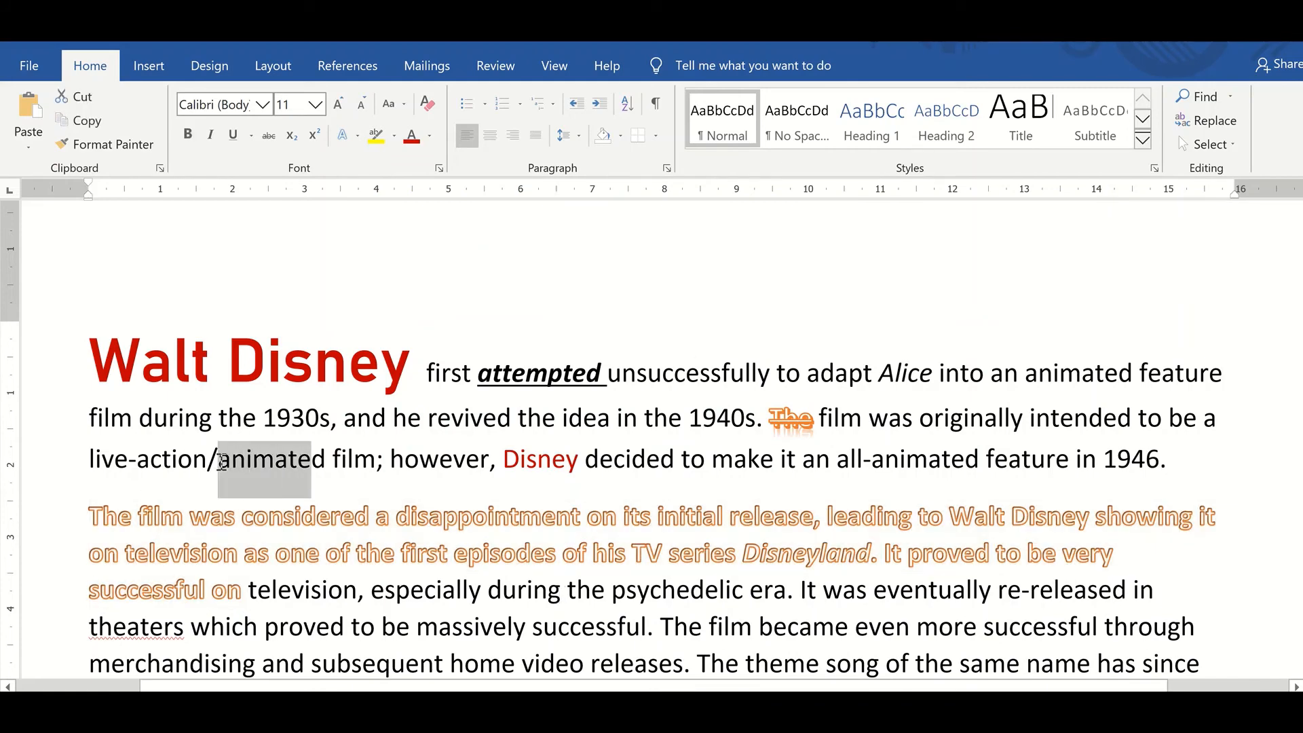
click(394, 140)
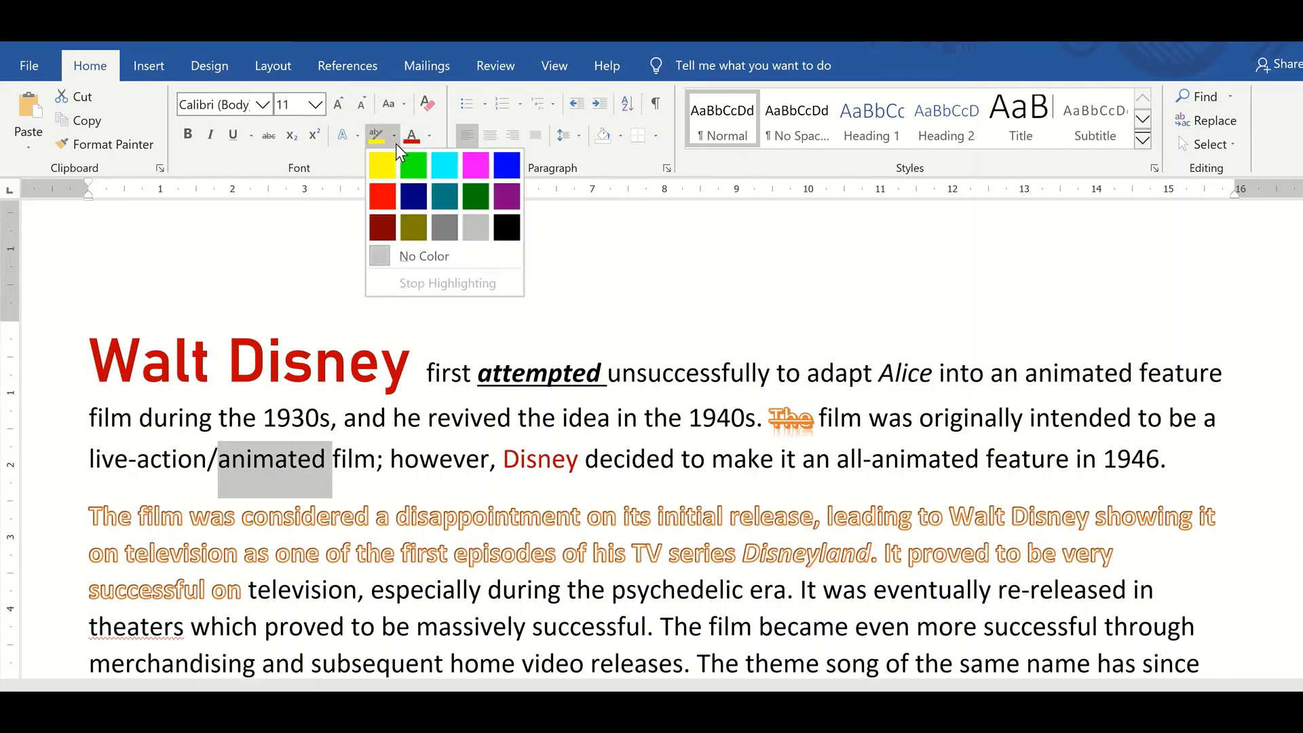
click(441, 170)
click(397, 461)
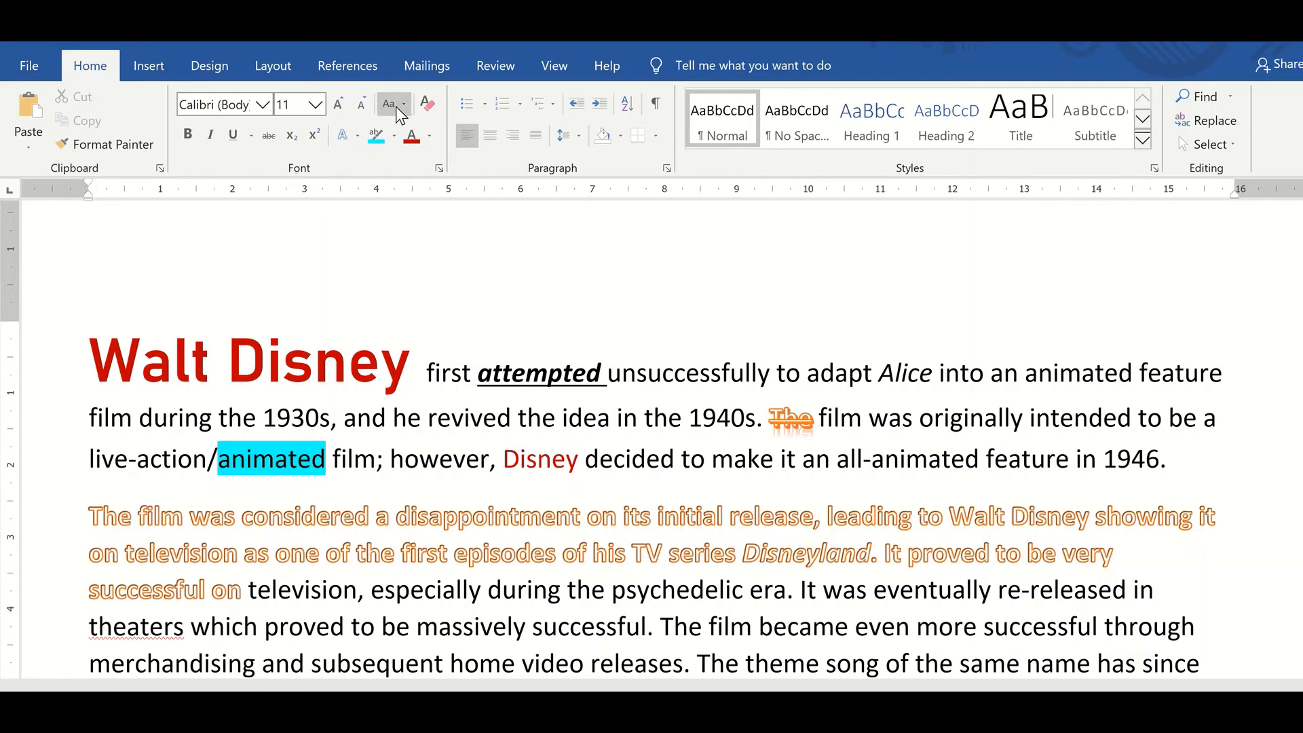
scroll(86, 349, down, 2)
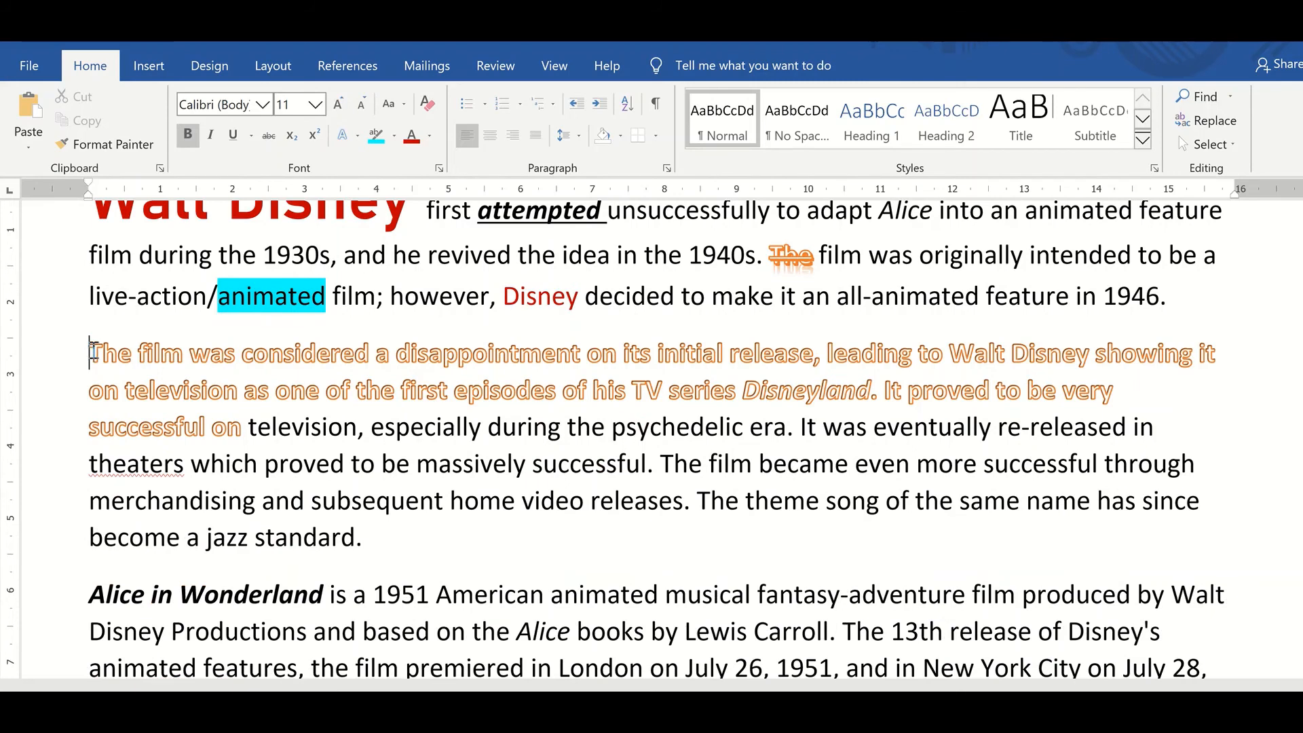
drag(87, 349, 165, 321)
key(Left)
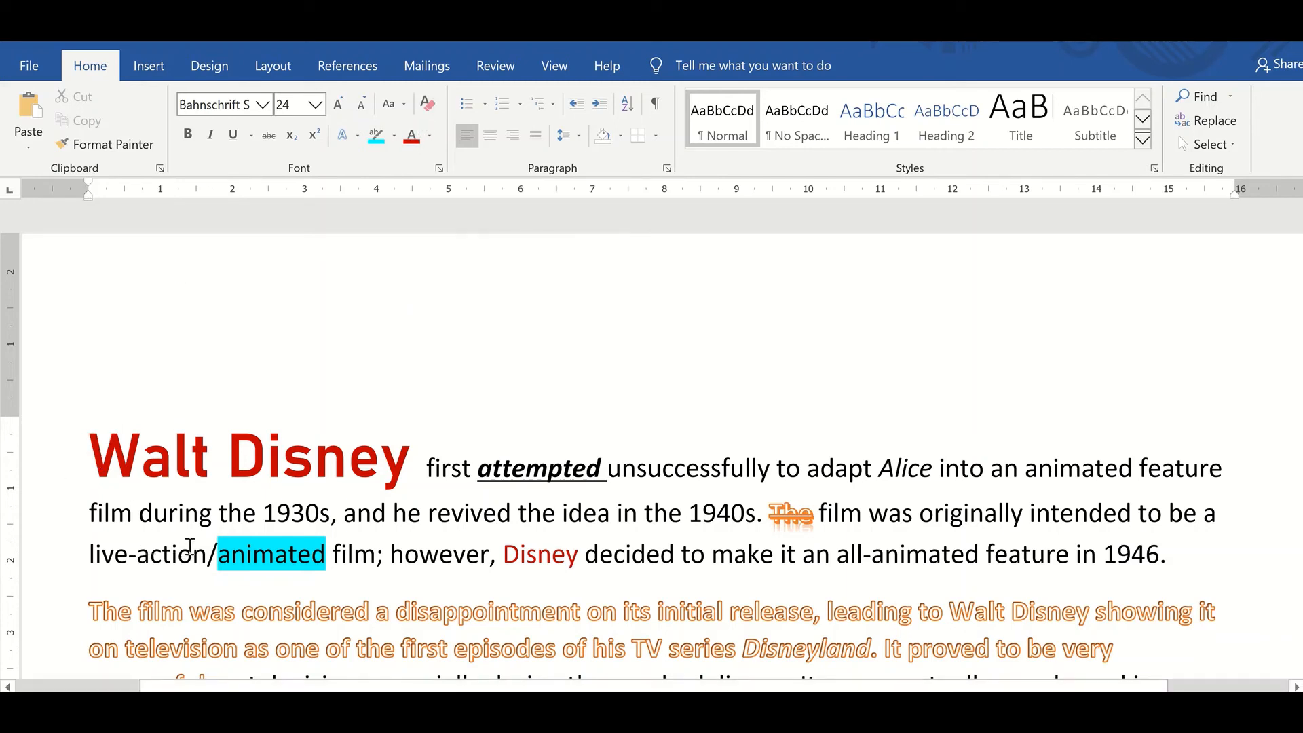
drag(188, 548, 488, 553)
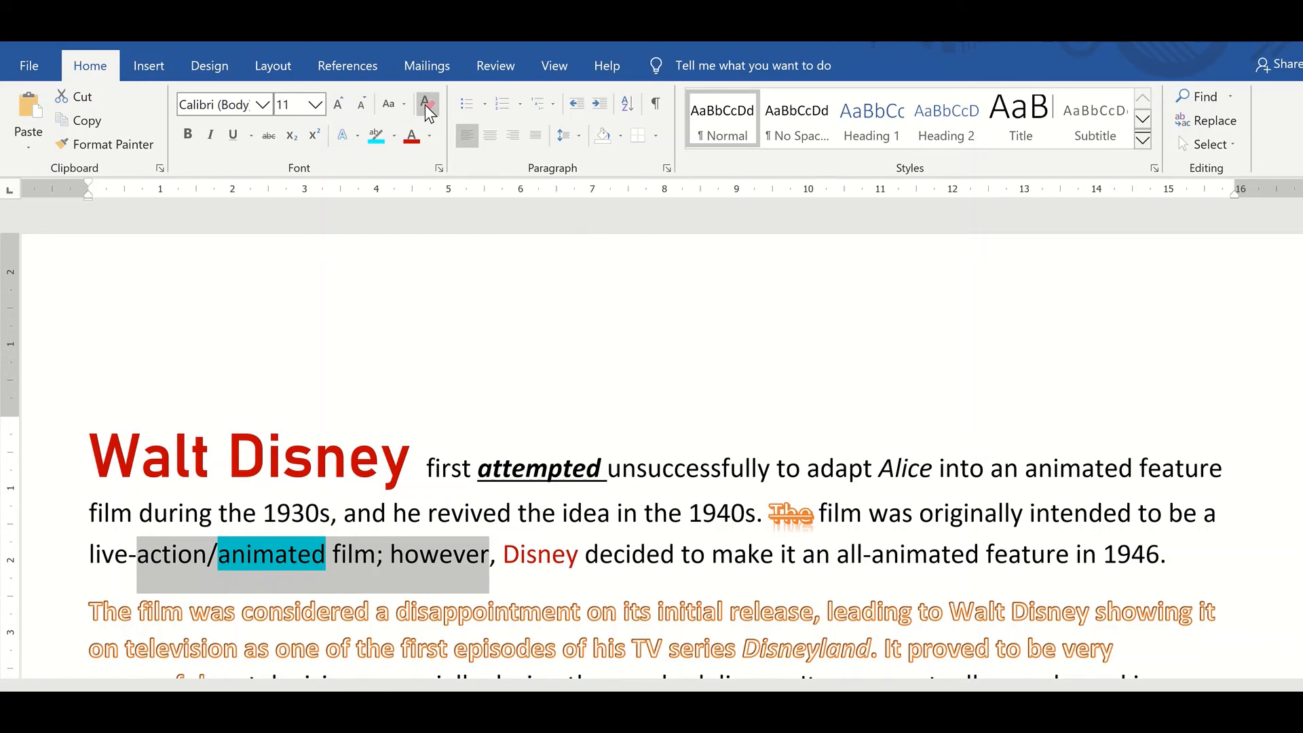
click(356, 555)
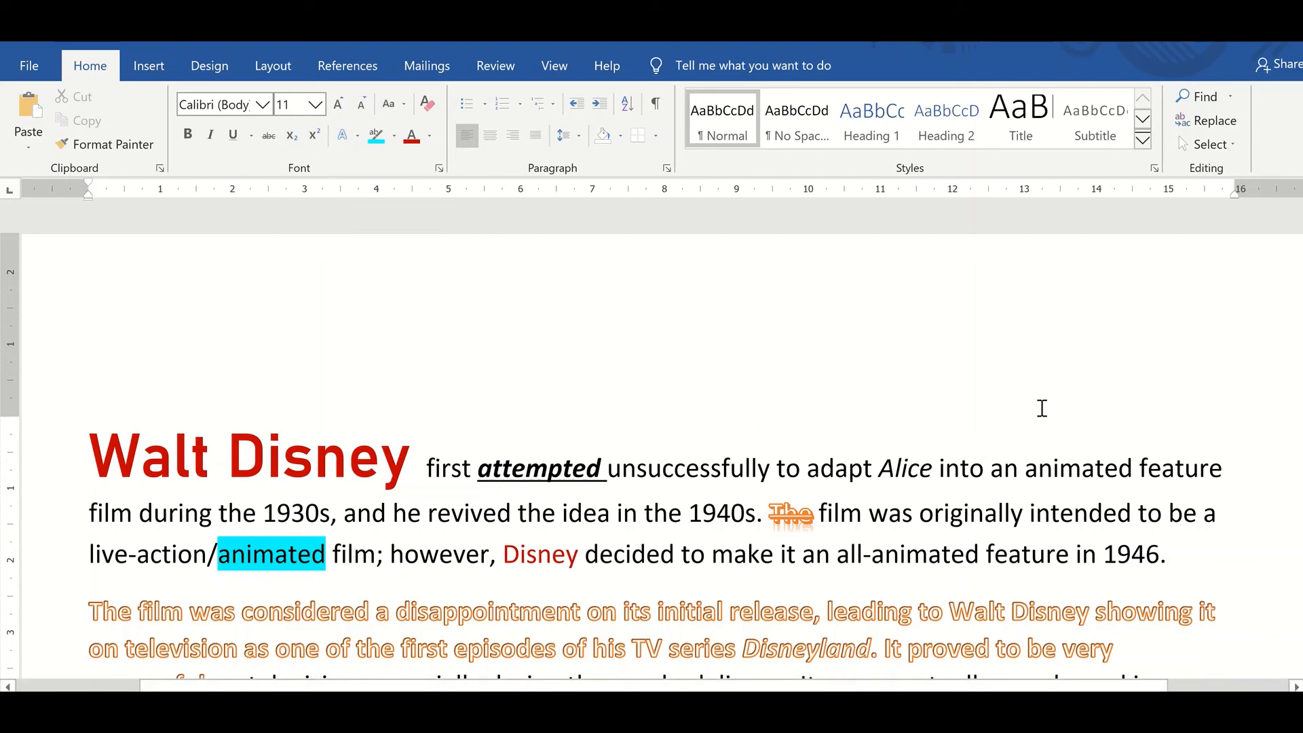
Step: Add a new paragraph after the sentence ending in "1946." containing the expression "X2 + Y2"
click(1181, 561)
key(Return)
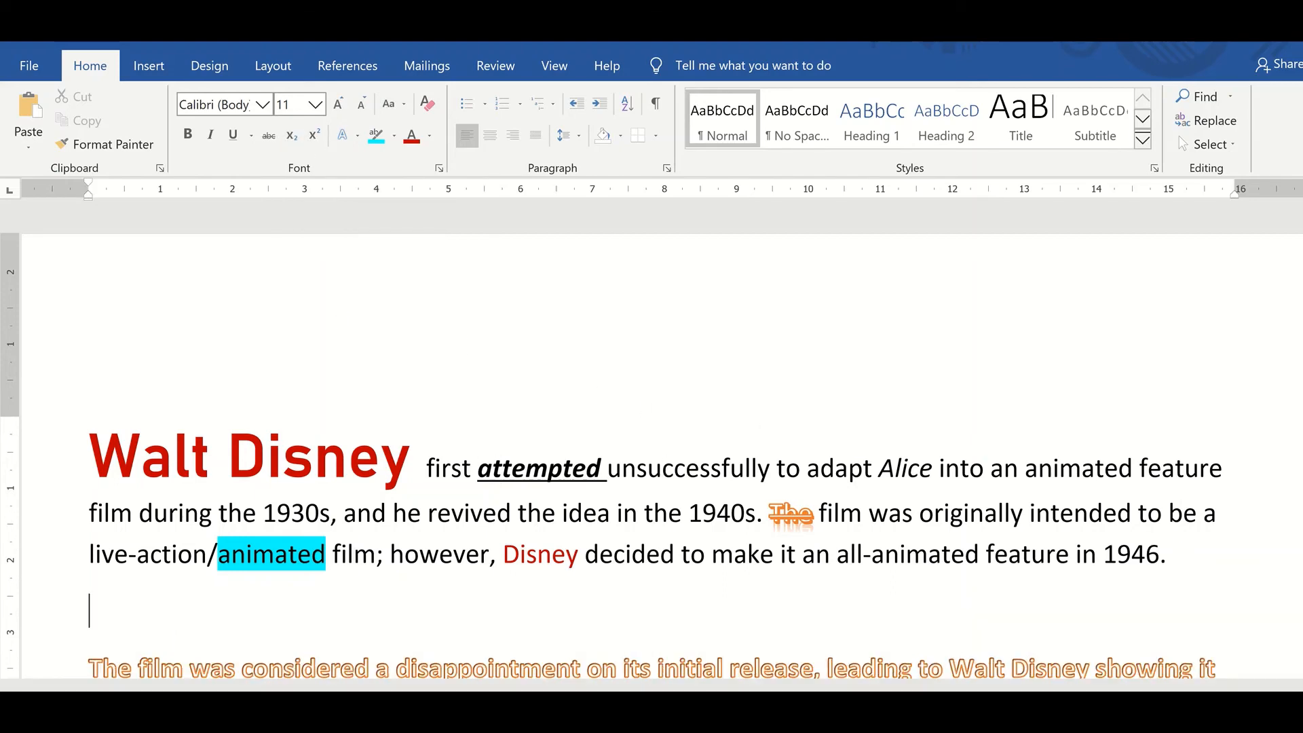
key(Return)
key(BackSpace)
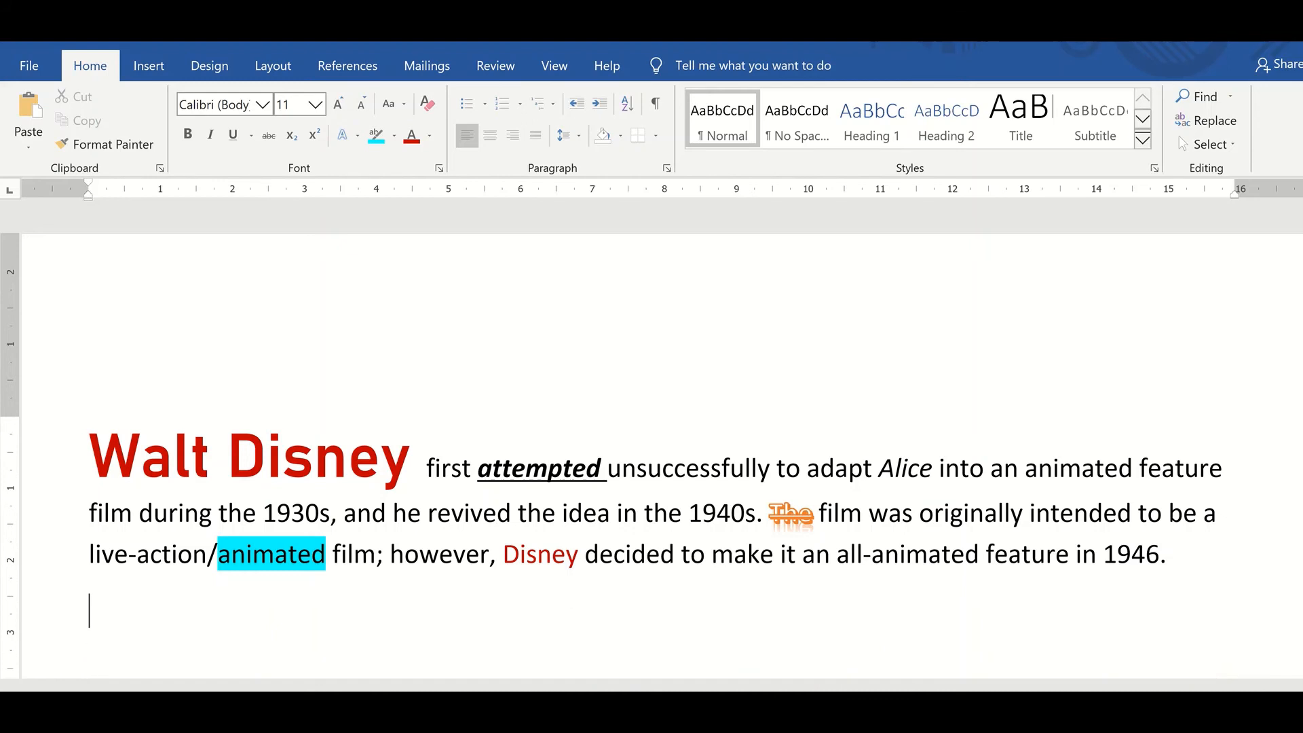
text(x2 + Y2)
Step: Format both 2s in the expression "X2 + Y2" as superscript and place the cursor after it
key(shift+Left)
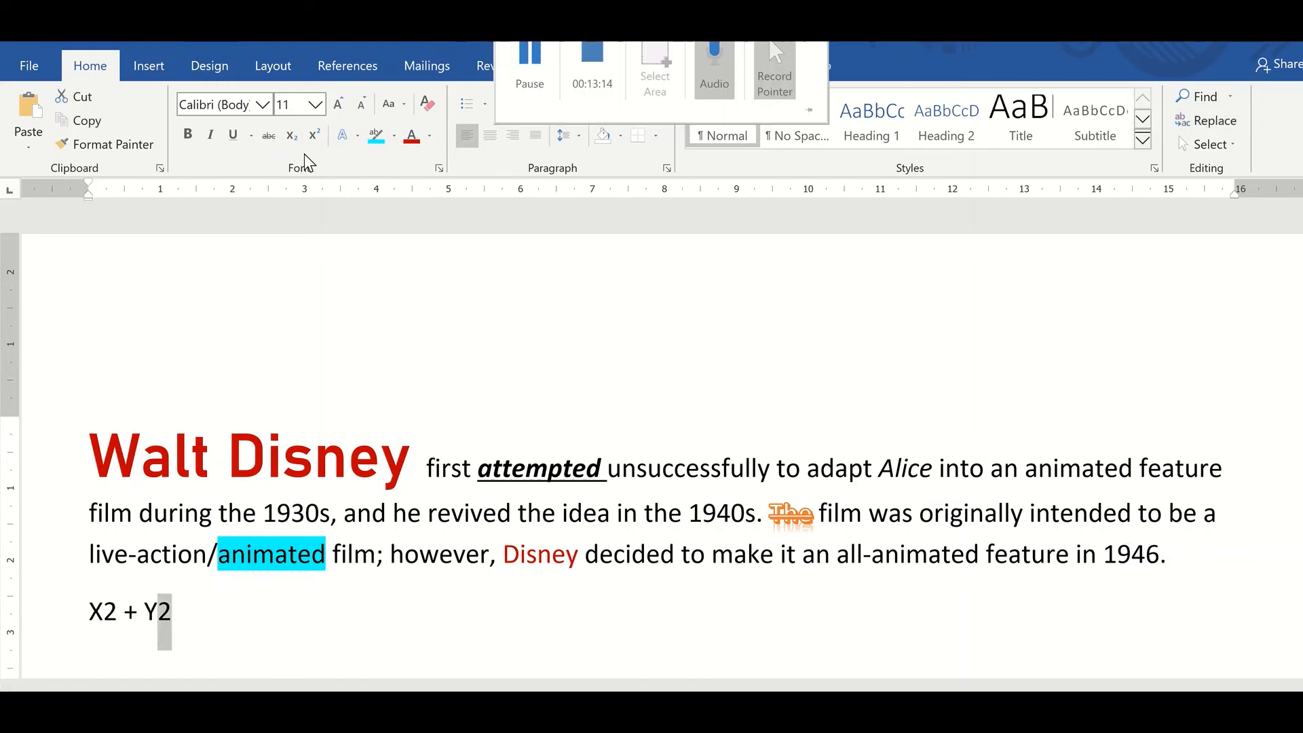
click(316, 134)
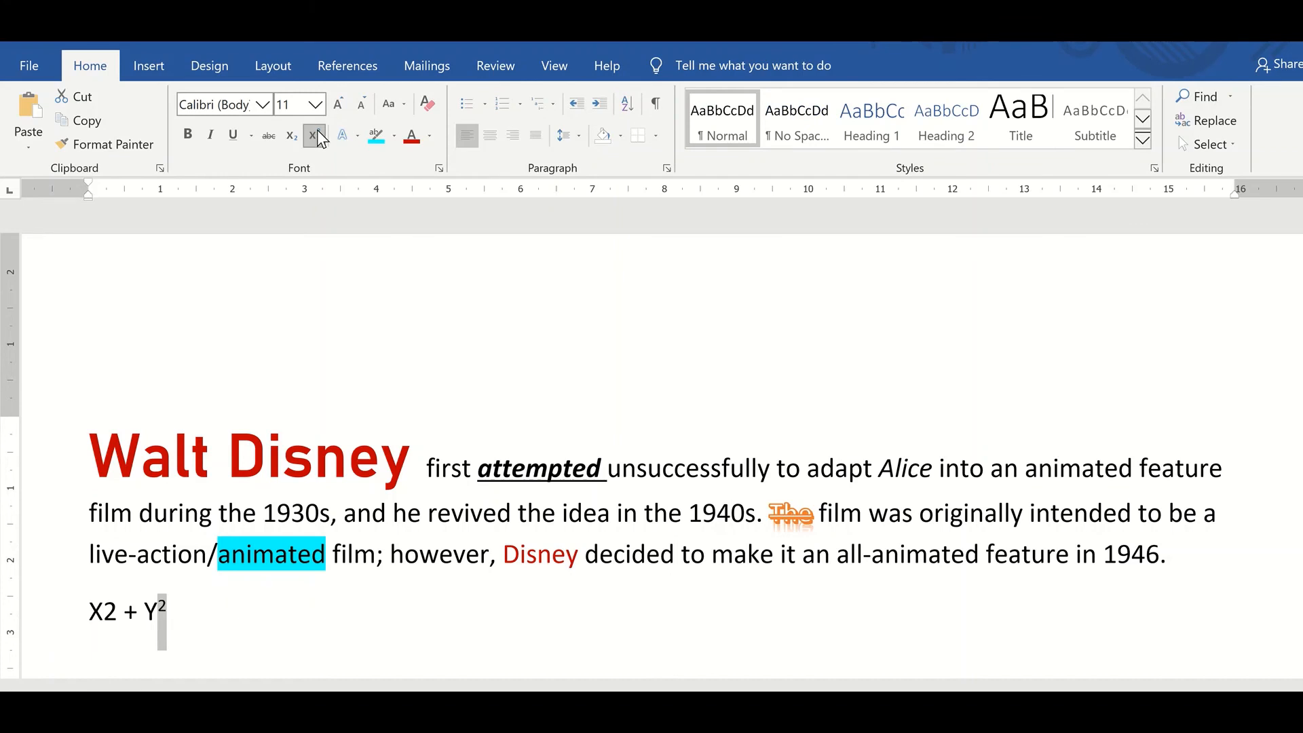
click(105, 611)
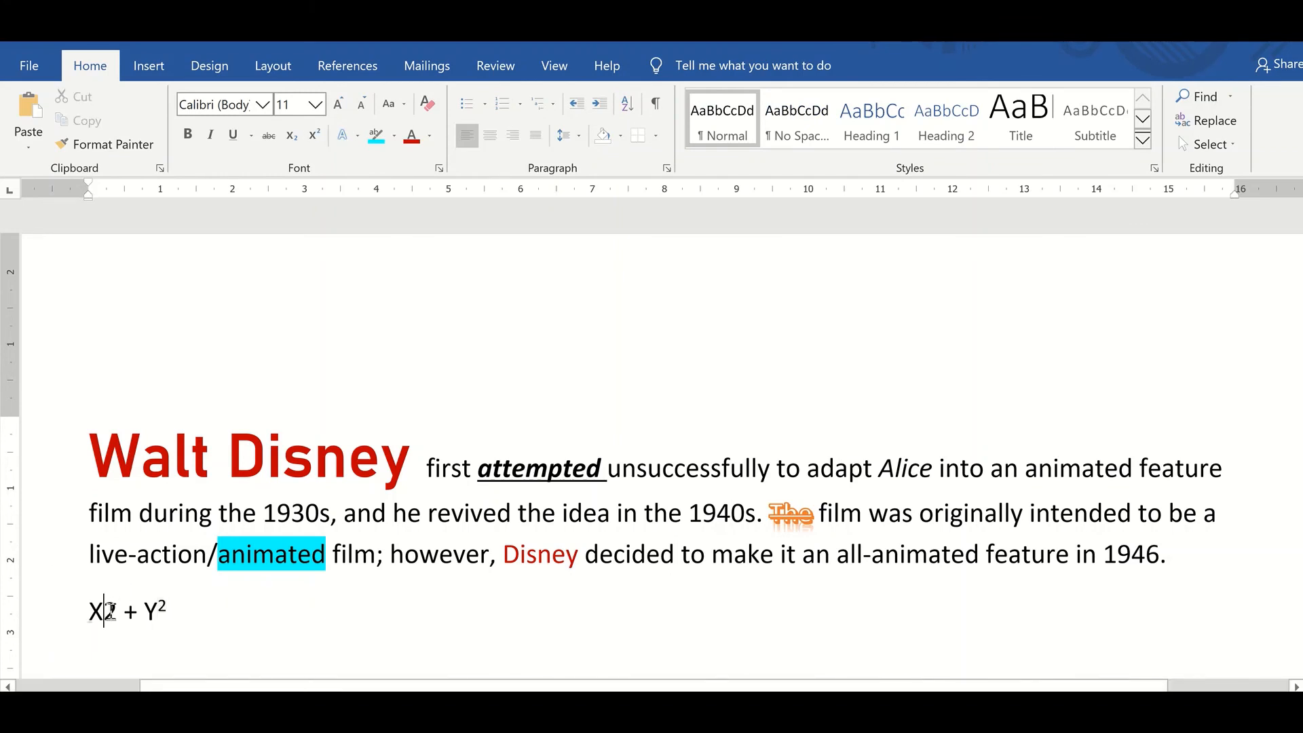
click(307, 134)
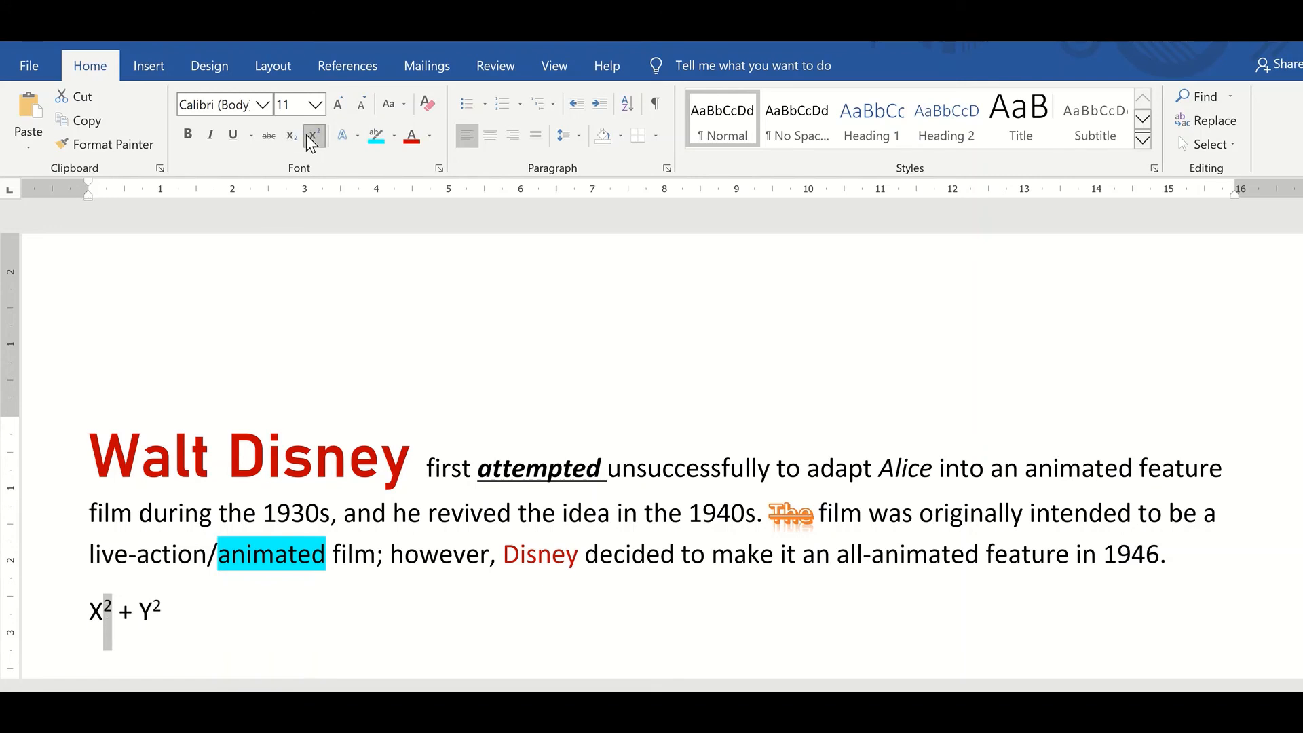
click(312, 608)
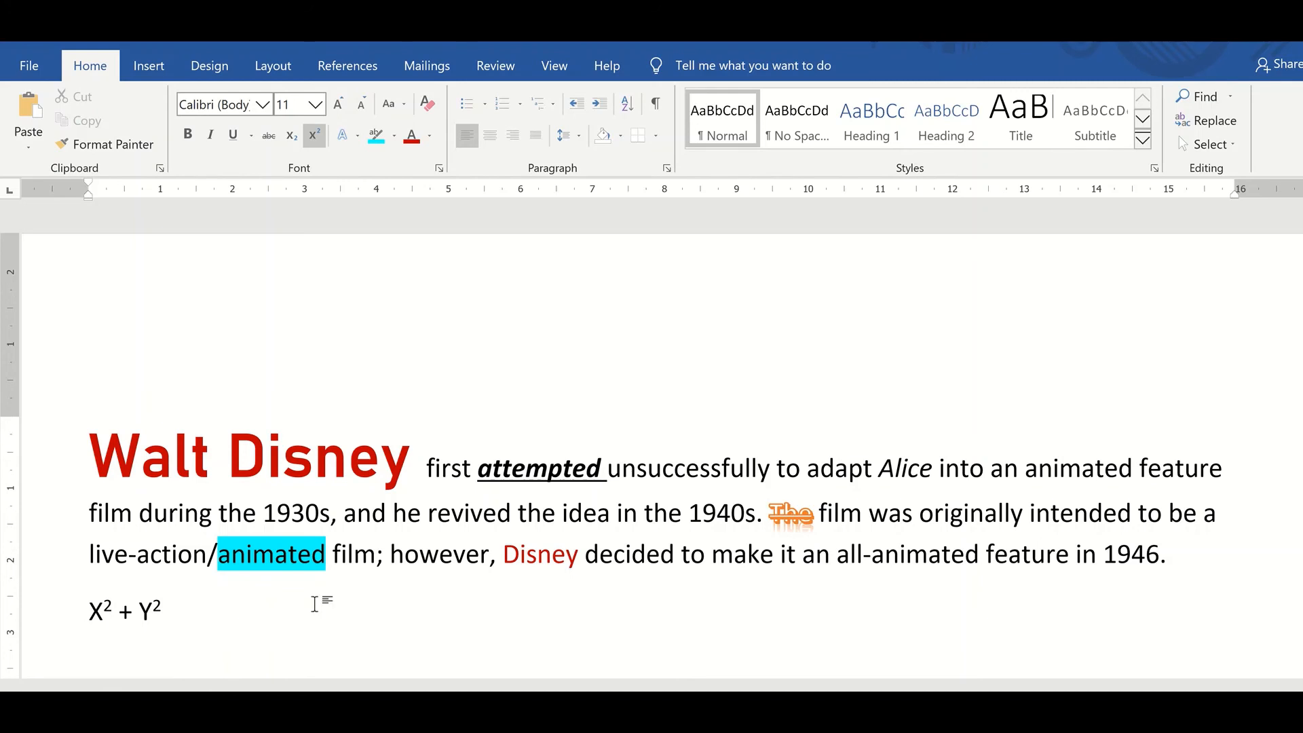
key(ctrl+equal)
text(H2)
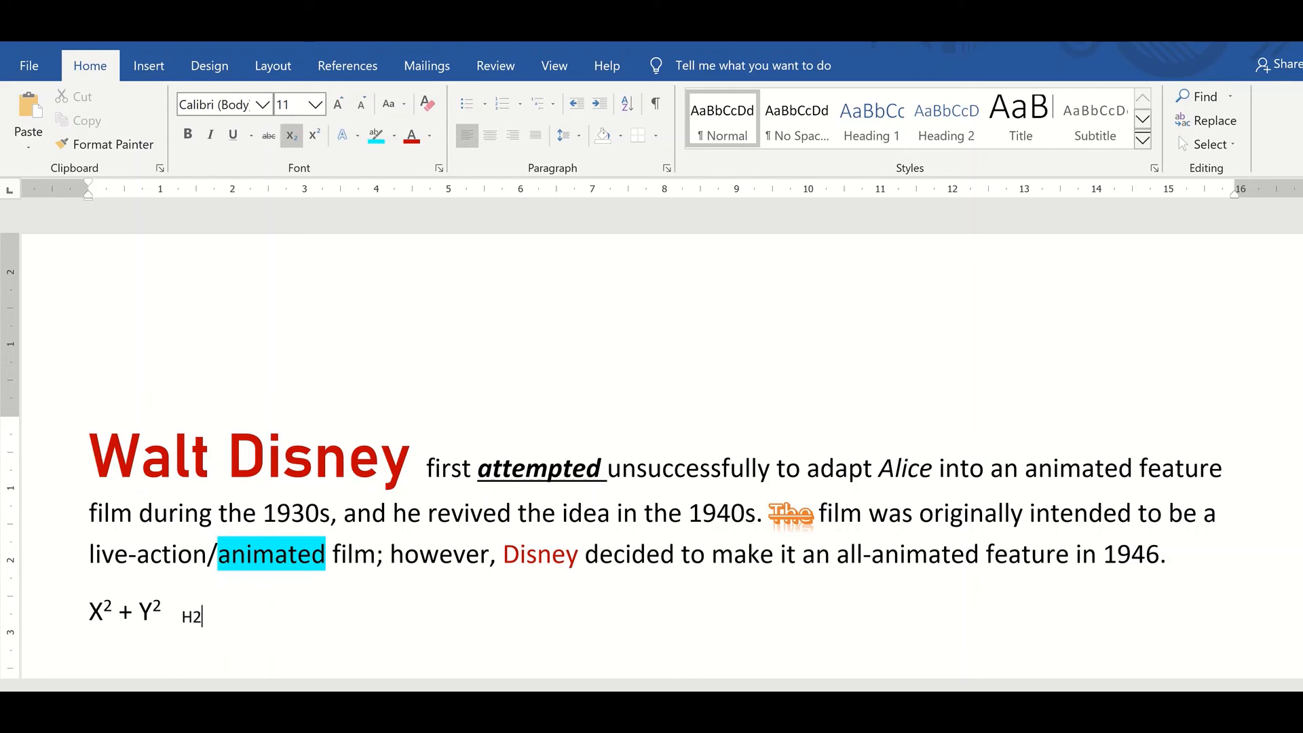
key(BackSpace)
key(BackSpace)
key(ctrl+equal)
Step: Write "H2O" in normal text after the squared expression and format its 2 as subscript
text(H2)
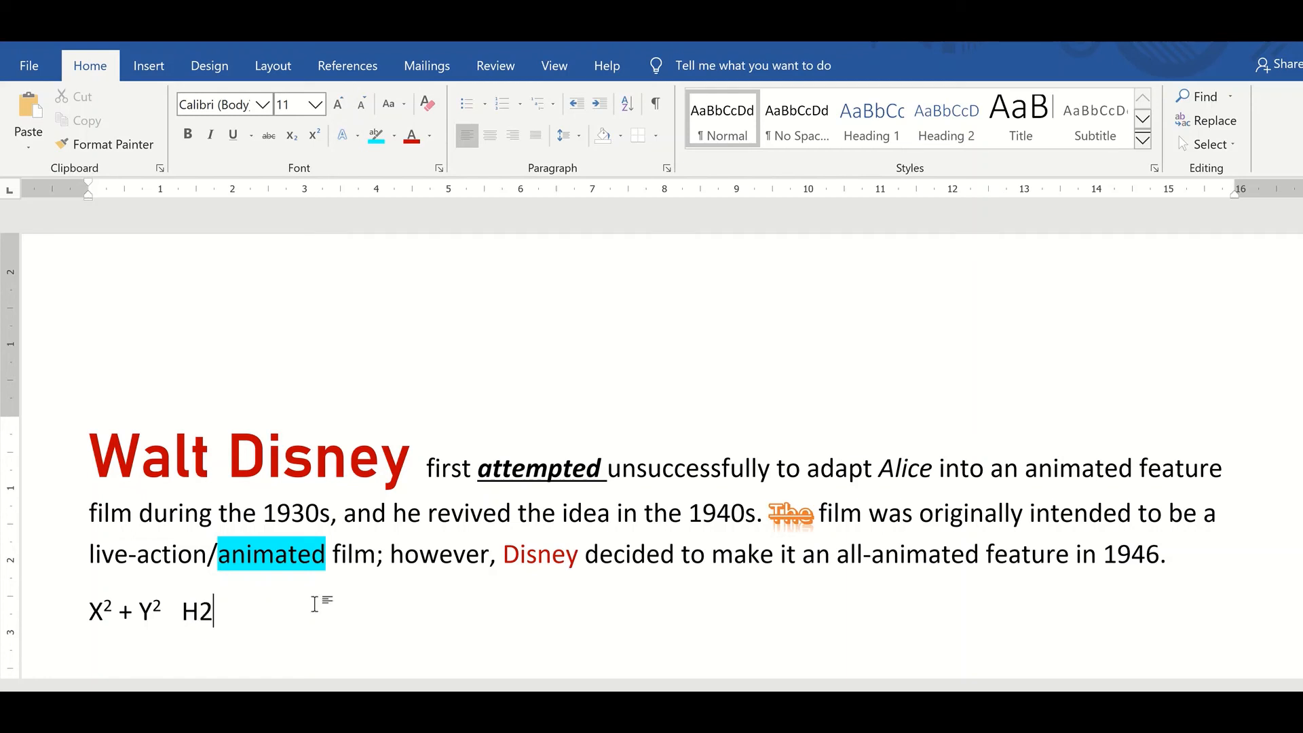
text(o)
key(BackSpace)
text(O)
key(Left)
key(shift+Left)
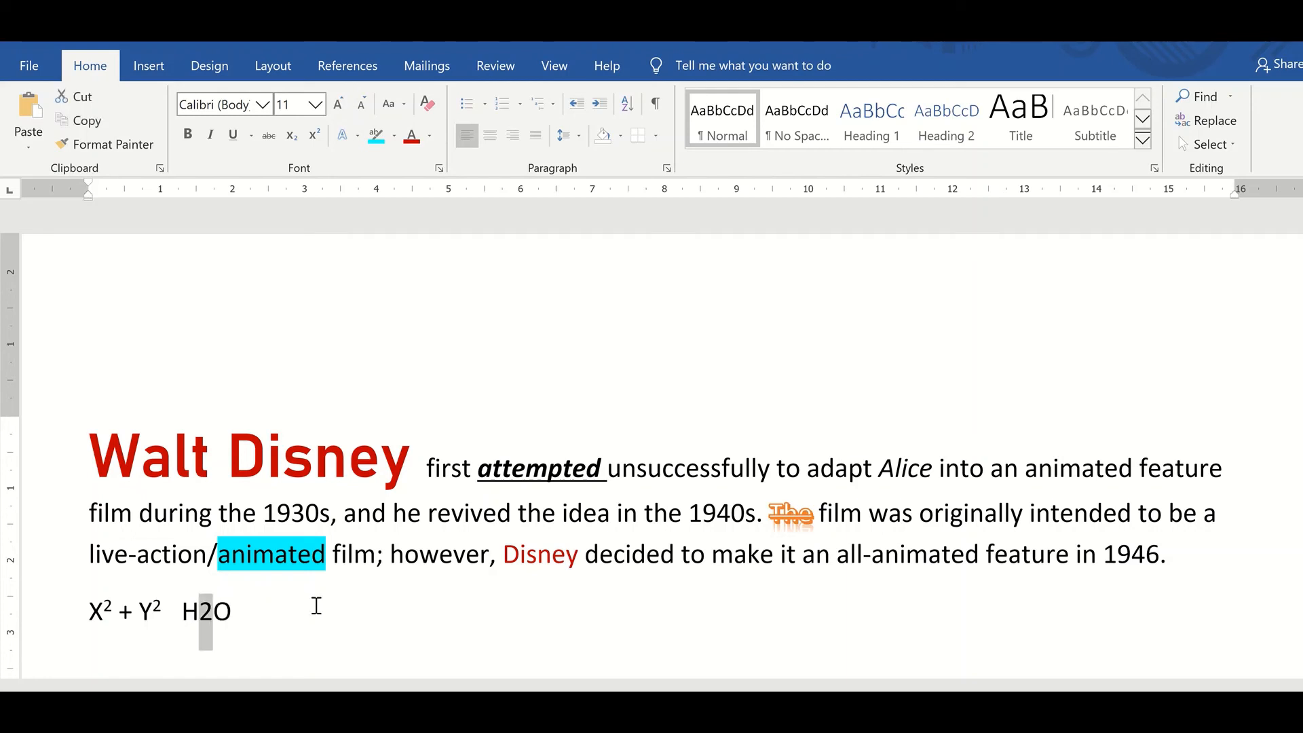
click(288, 139)
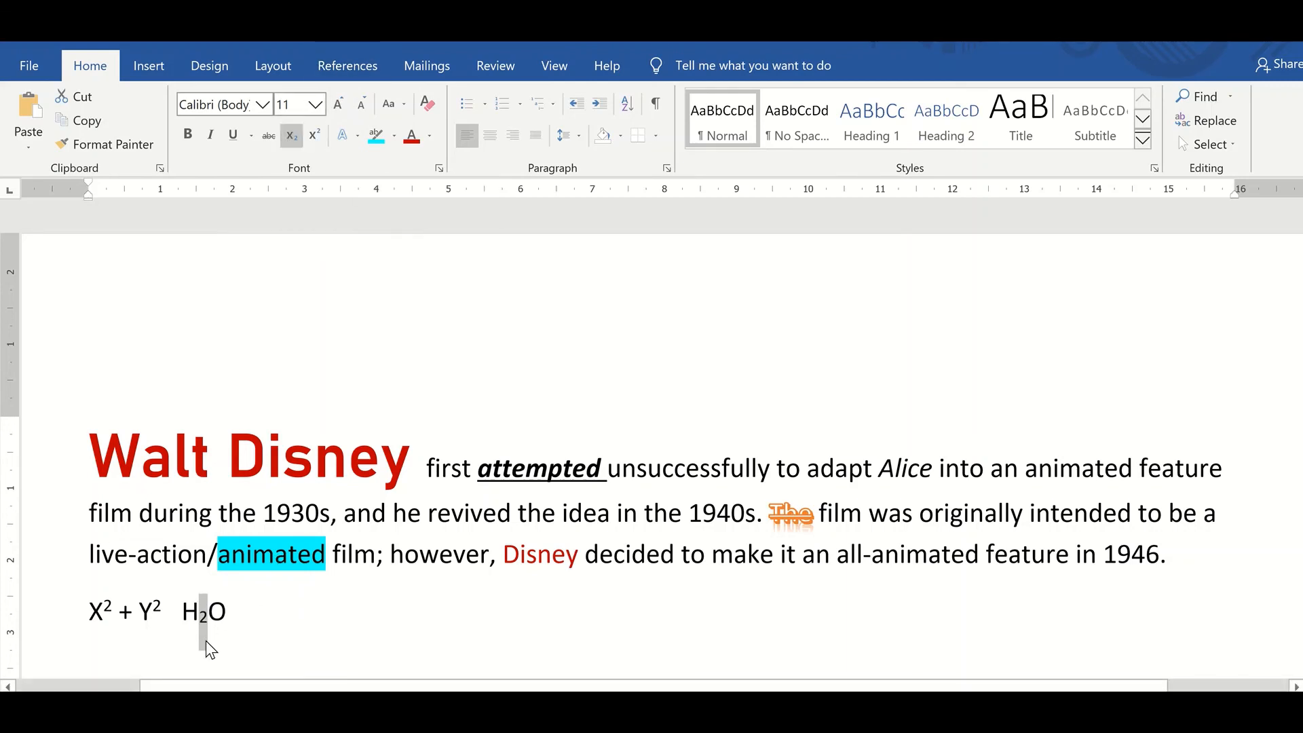
click(248, 608)
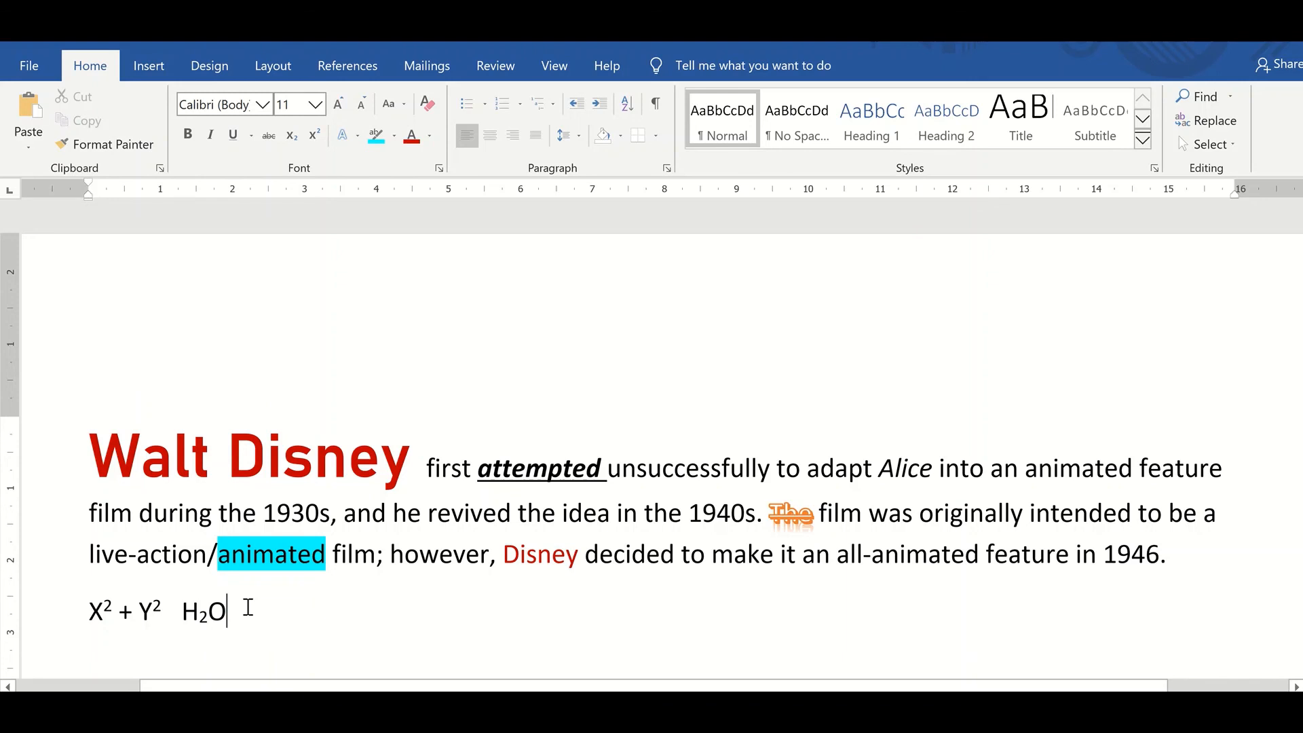